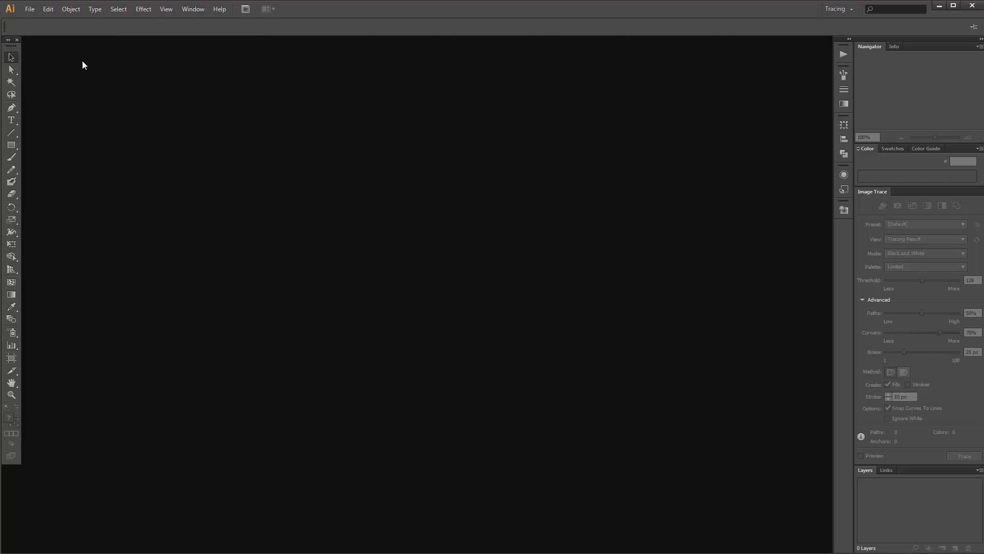
Open logo.jpg from the epic film logo folder
{"action": "left_click", "coordinate": [30, 9]}
{"action": "left_click", "coordinate": [42, 44]}
{"action": "left_click", "coordinate": [654, 271]}
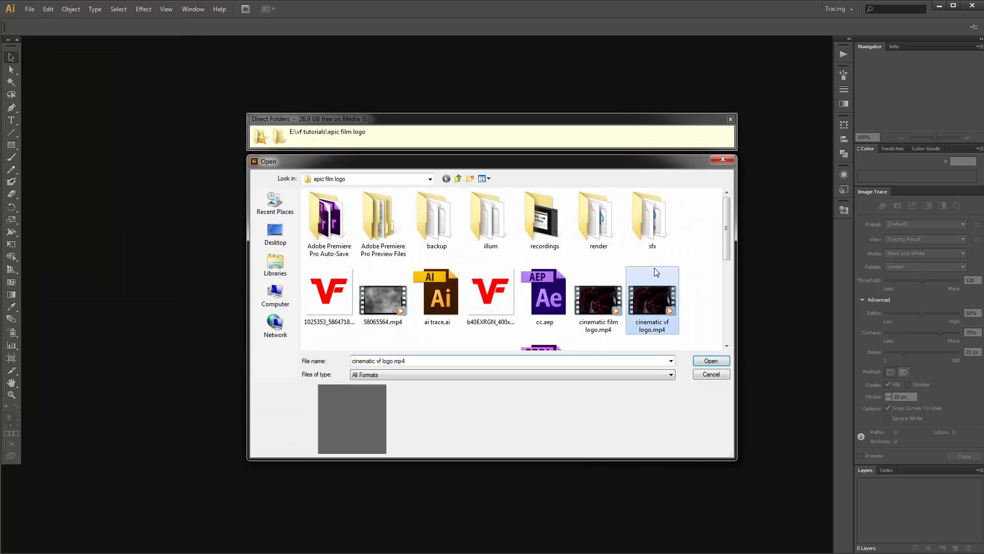
{"action": "scroll", "coordinate": [654, 277], "scroll_direction": "down", "scroll_amount": 1}
{"action": "left_click", "coordinate": [654, 285]}
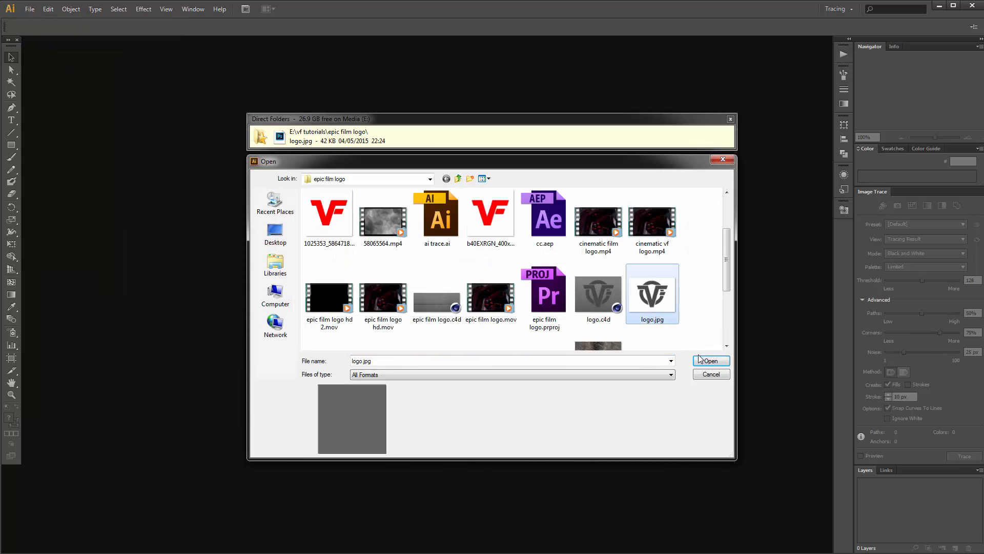
{"action": "left_click", "coordinate": [704, 365]}
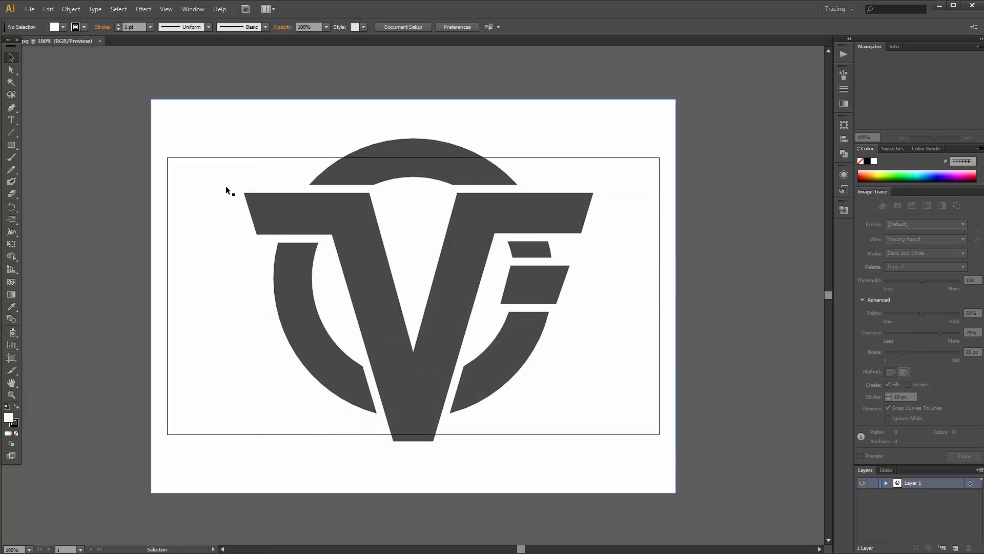
Scale the logo image down to about 710 x 533 px so that it fits inside the artboard
{"action": "left_click", "coordinate": [352, 250]}
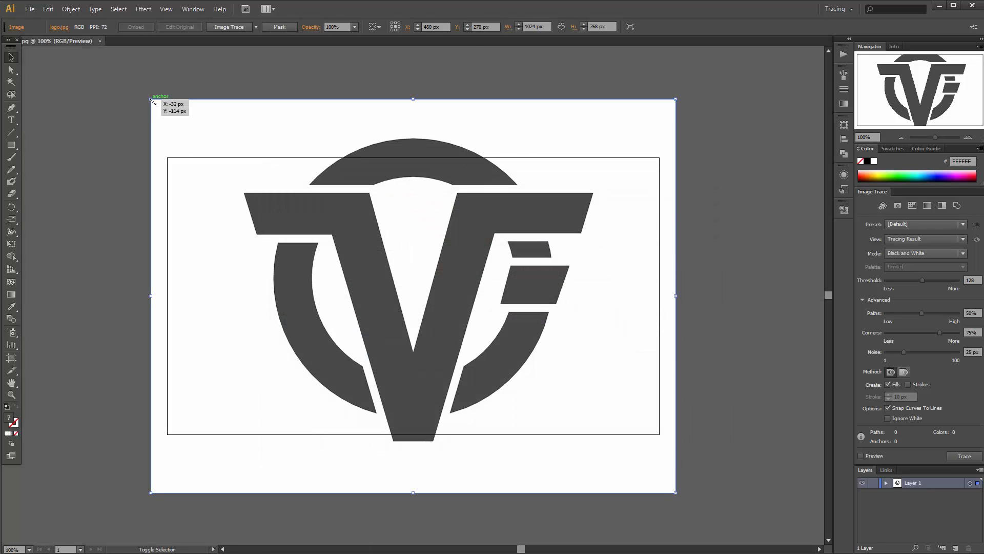
{"action": "left_click_drag", "start_coordinate": [152, 101], "coordinate": [135, 114]}
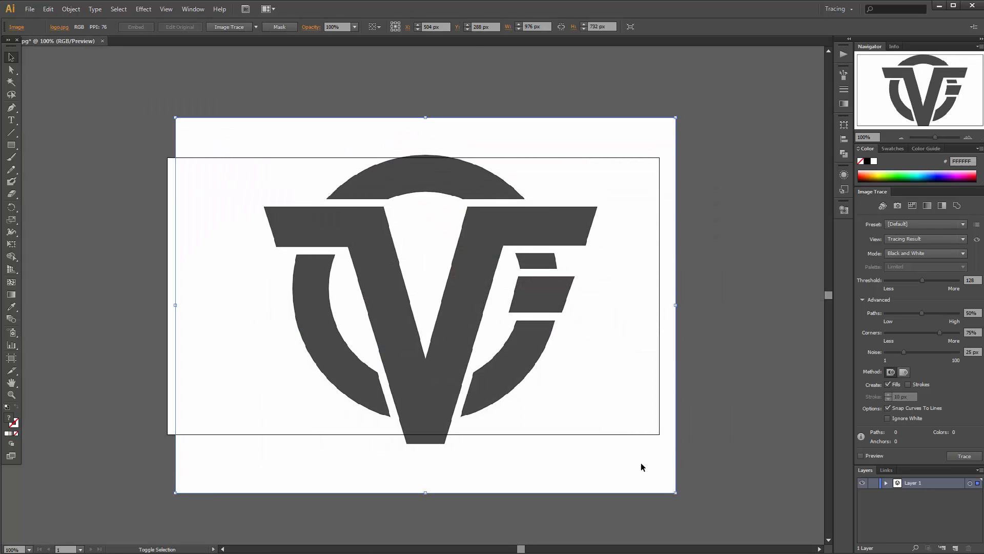
{"action": "left_click_drag", "start_coordinate": [675, 492], "coordinate": [589, 441]}
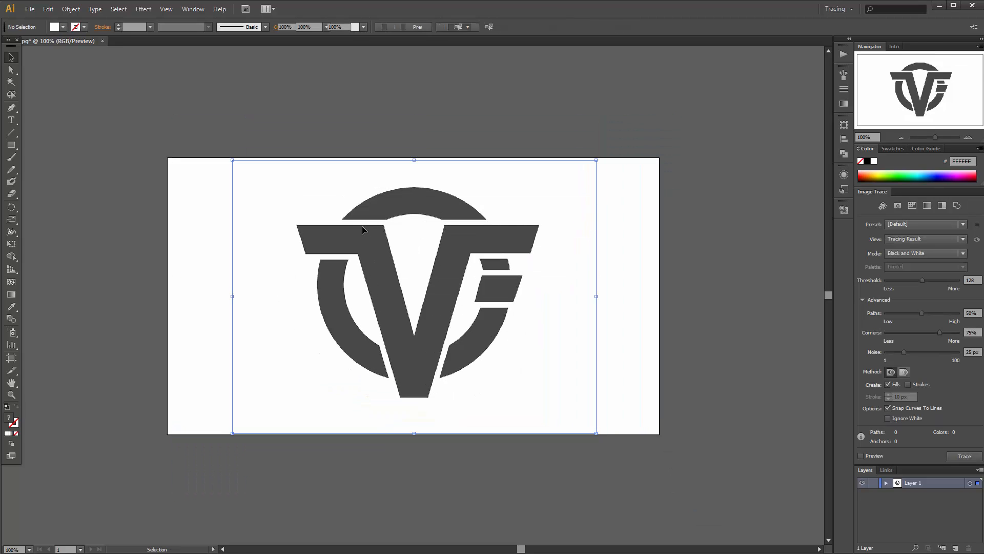
Image Trace the logo with the default preset in the Tracing workspace and expand the tracing into paths
{"action": "left_click", "coordinate": [362, 226]}
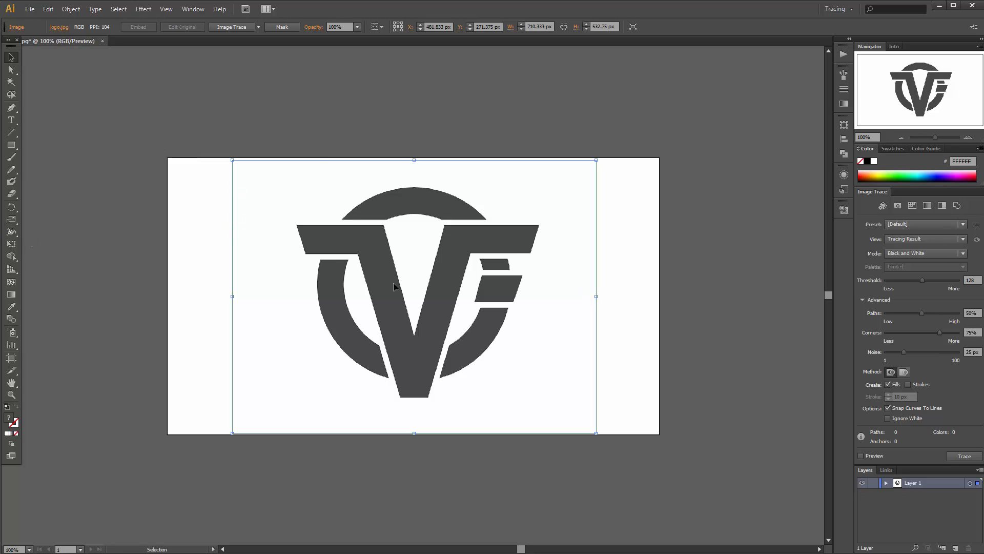
{"action": "left_click", "coordinate": [231, 27]}
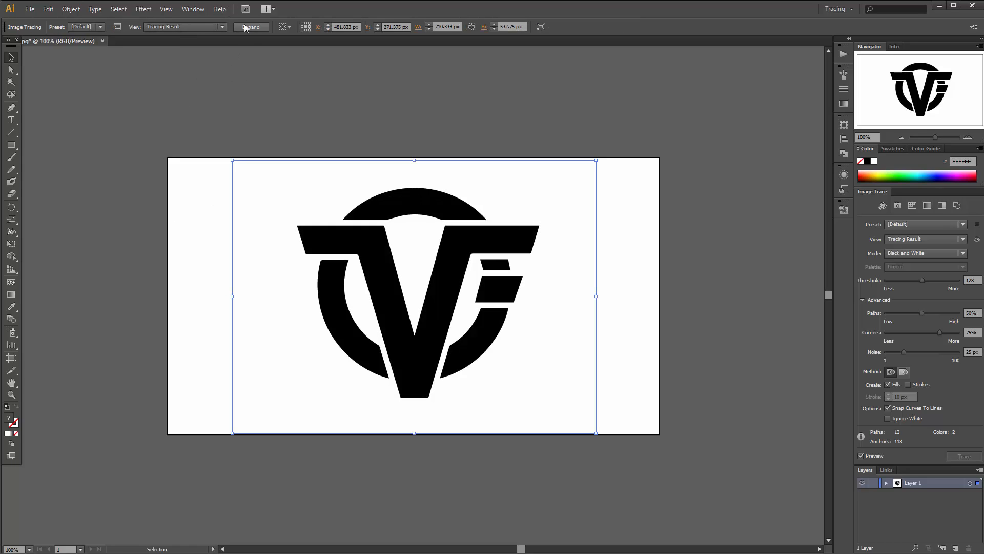
{"action": "left_click", "coordinate": [221, 10]}
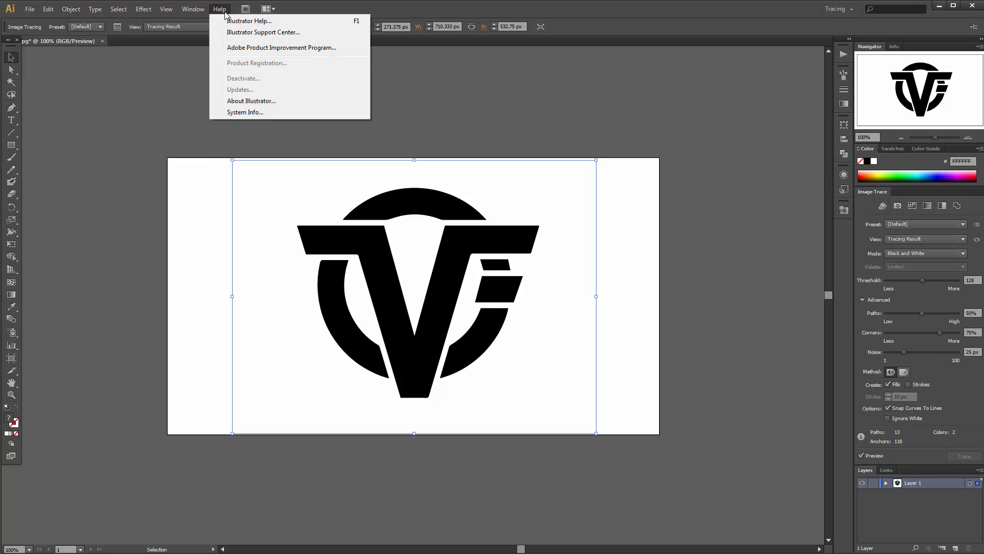
{"action": "mouse_move", "coordinate": [193, 10]}
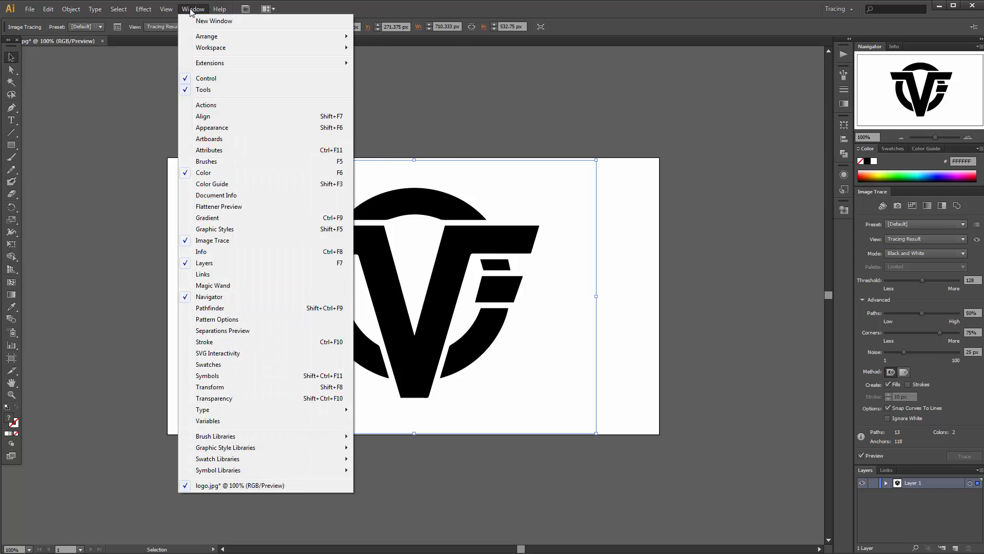
{"action": "mouse_move", "coordinate": [223, 48]}
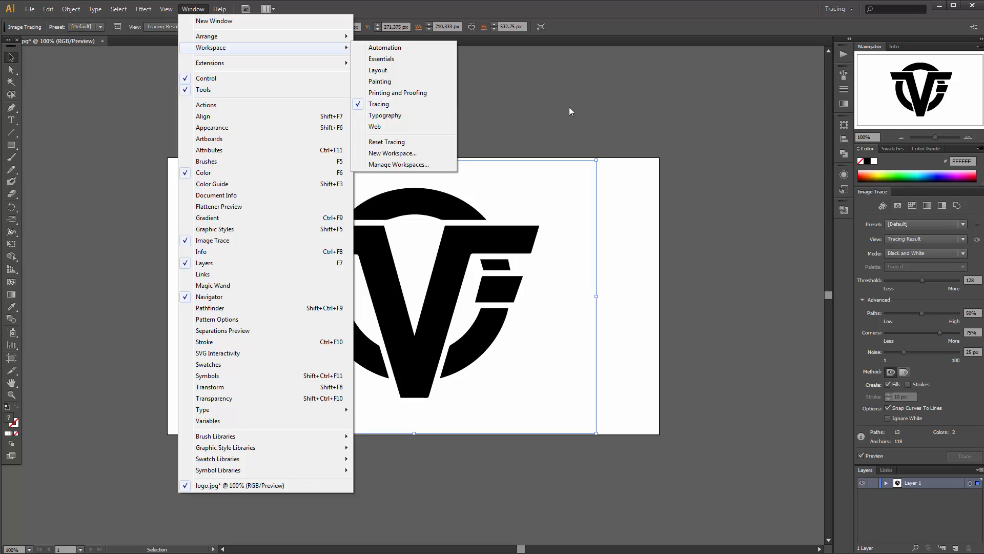
{"action": "left_click", "coordinate": [384, 106]}
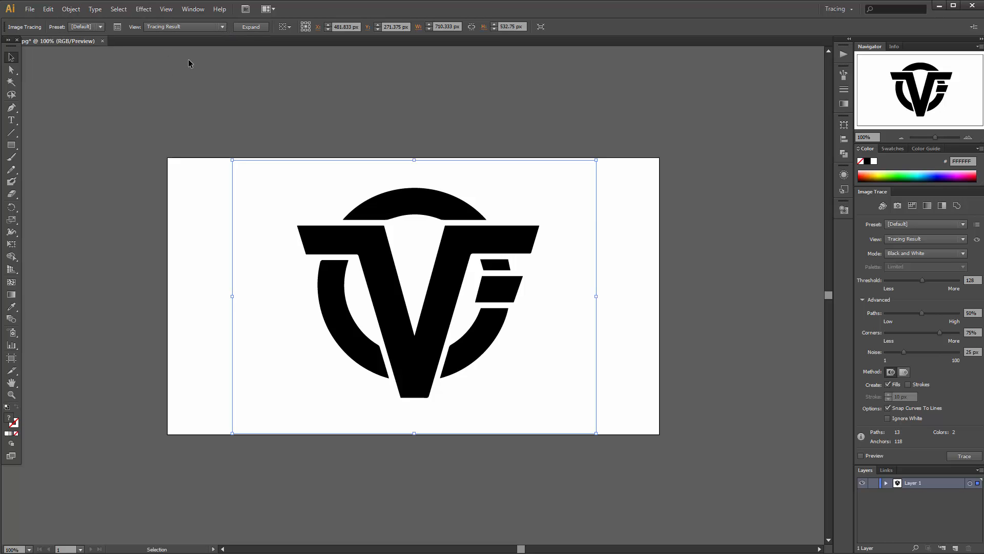
{"action": "left_click", "coordinate": [254, 30]}
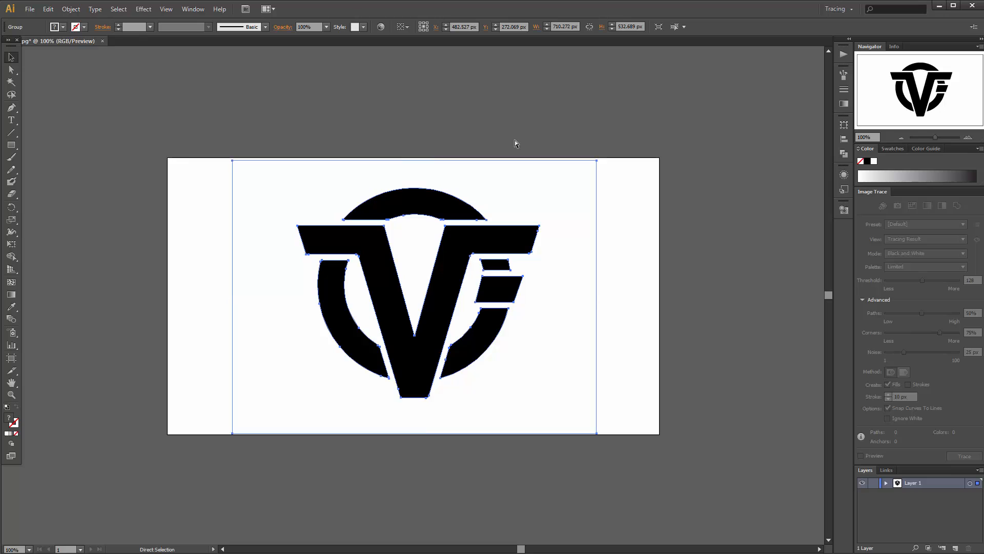
Examine the traced logo's corners and anchor points closely in outline view, and return to the preview
{"action": "key", "text": "ctrl+y"}
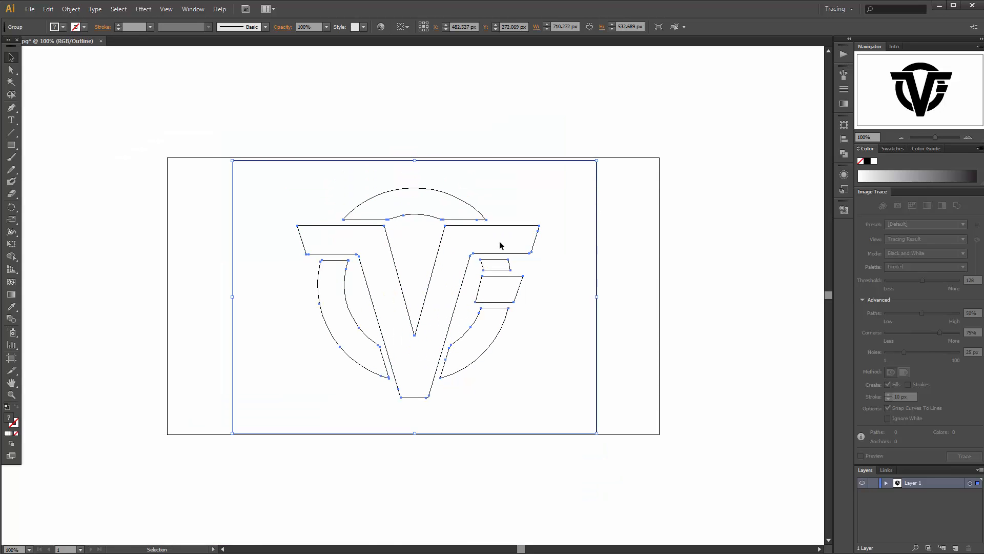
{"action": "scroll", "coordinate": [448, 259], "scroll_direction": "up", "scroll_amount": 2}
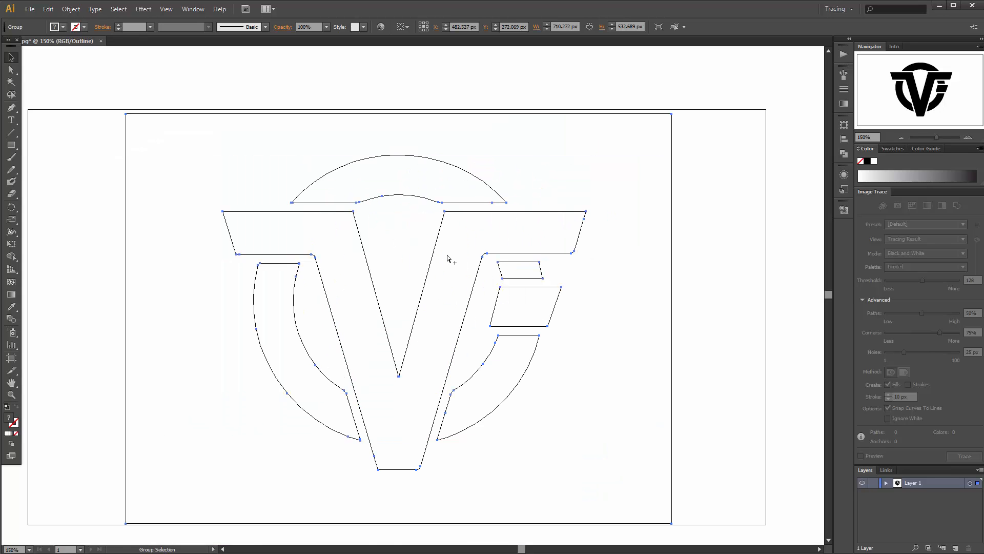
{"action": "scroll", "coordinate": [361, 226], "scroll_direction": "down", "scroll_amount": 2}
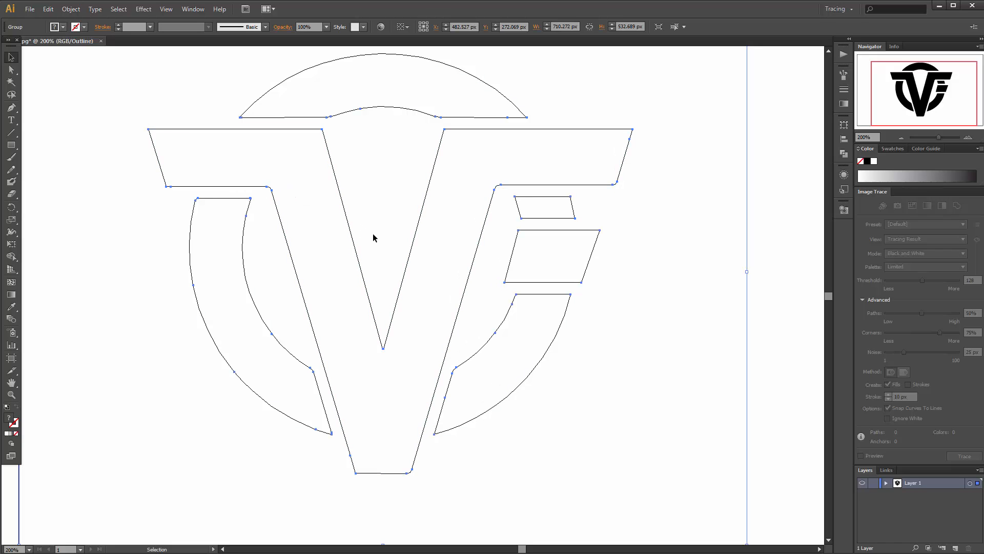
{"action": "scroll", "coordinate": [522, 161], "scroll_direction": "up", "scroll_amount": 4}
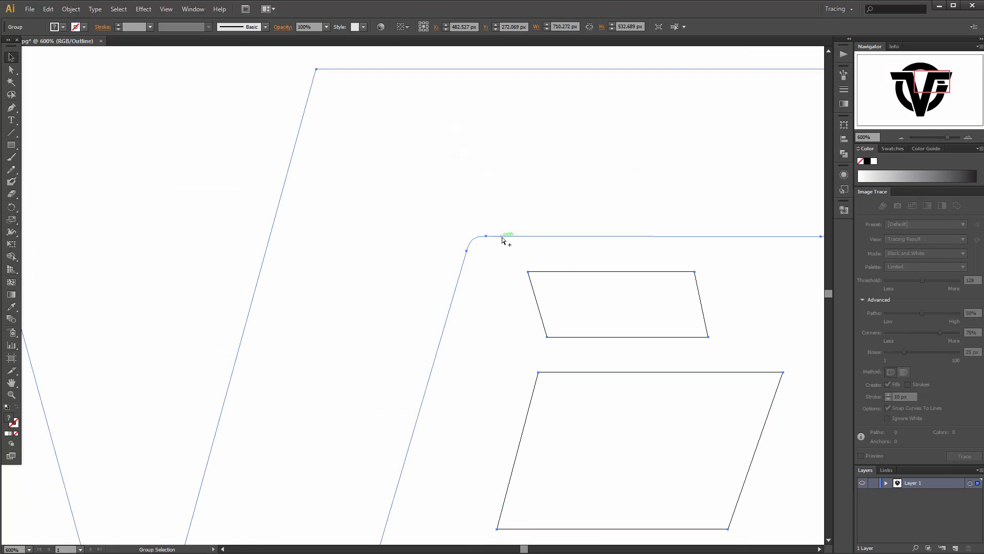
{"action": "scroll", "coordinate": [500, 240], "scroll_direction": "down", "scroll_amount": 4}
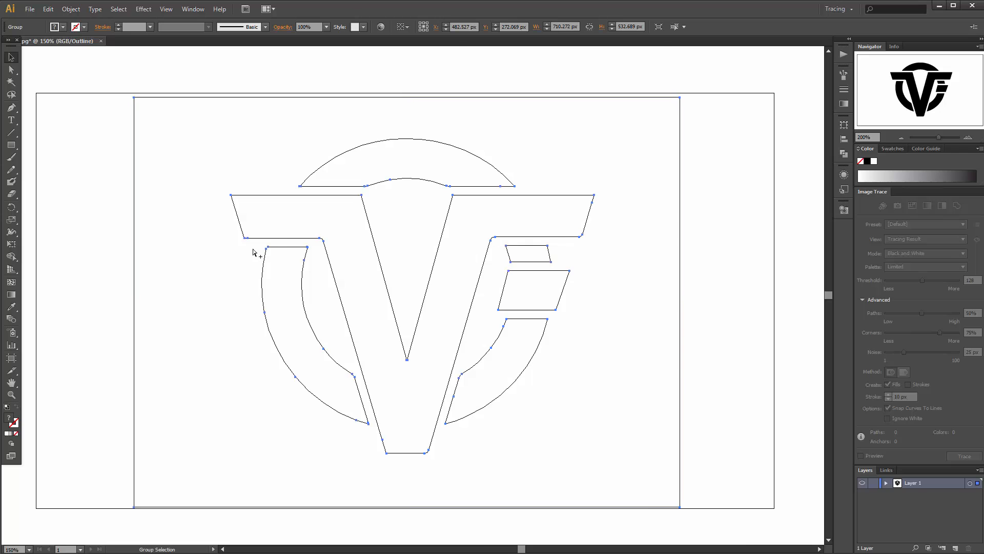
{"action": "scroll", "coordinate": [253, 251], "scroll_direction": "up", "scroll_amount": 6}
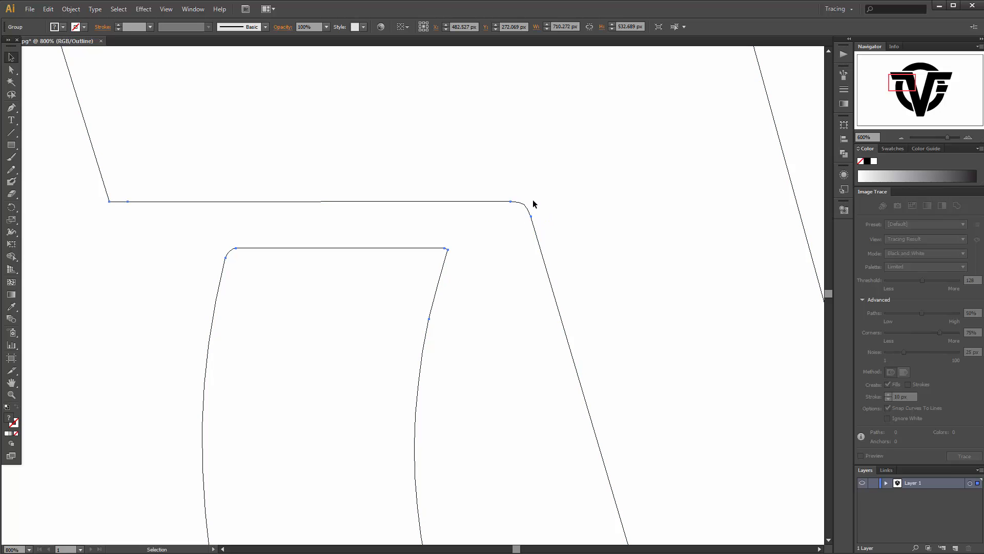
{"action": "scroll", "coordinate": [533, 200], "scroll_direction": "down", "scroll_amount": 3}
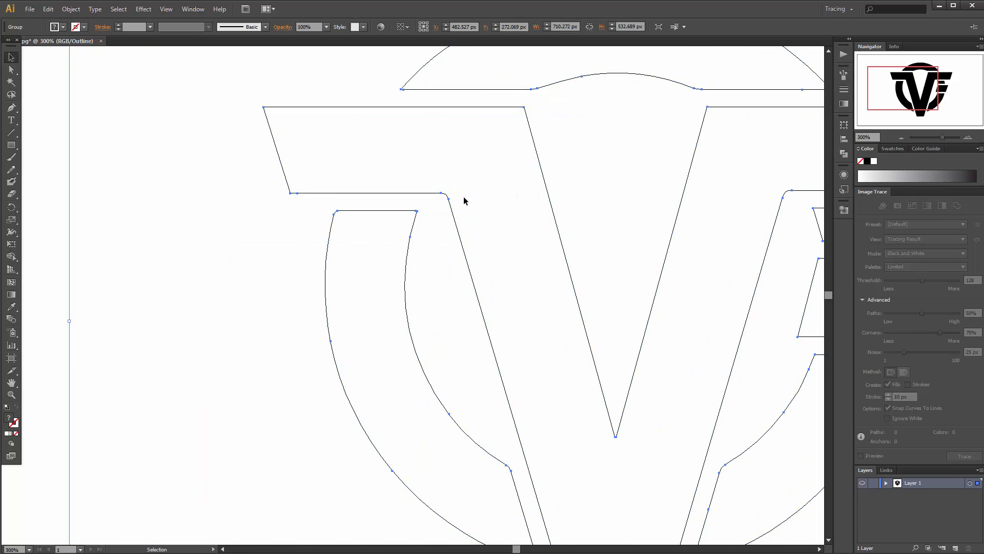
{"action": "scroll", "coordinate": [463, 200], "scroll_direction": "down", "scroll_amount": 3}
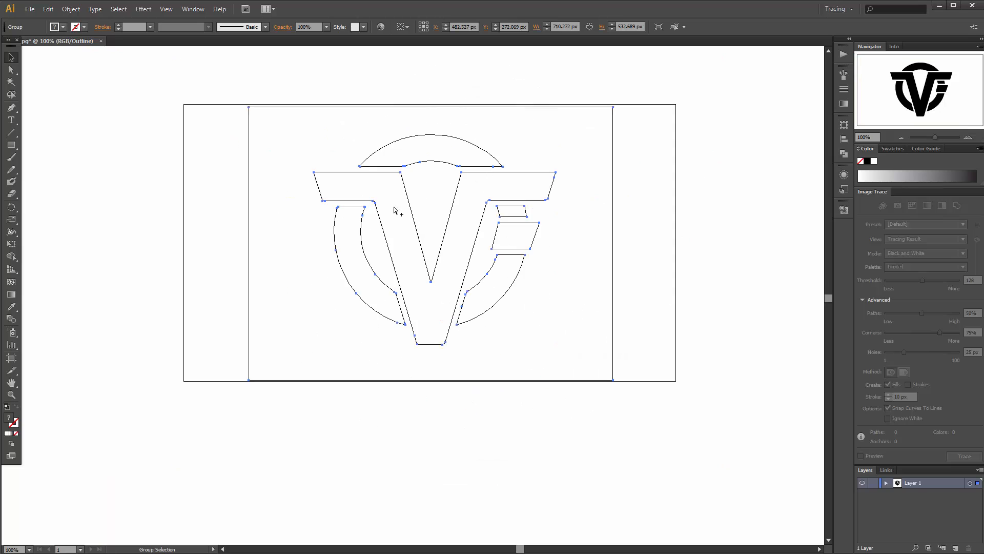
{"action": "key", "text": "v"}
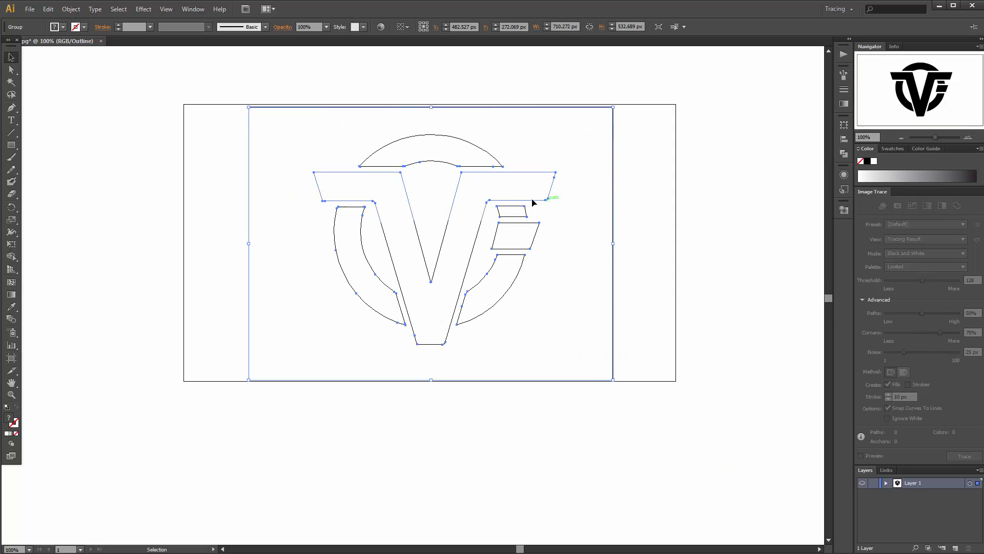
{"action": "key", "text": "ctrl+y"}
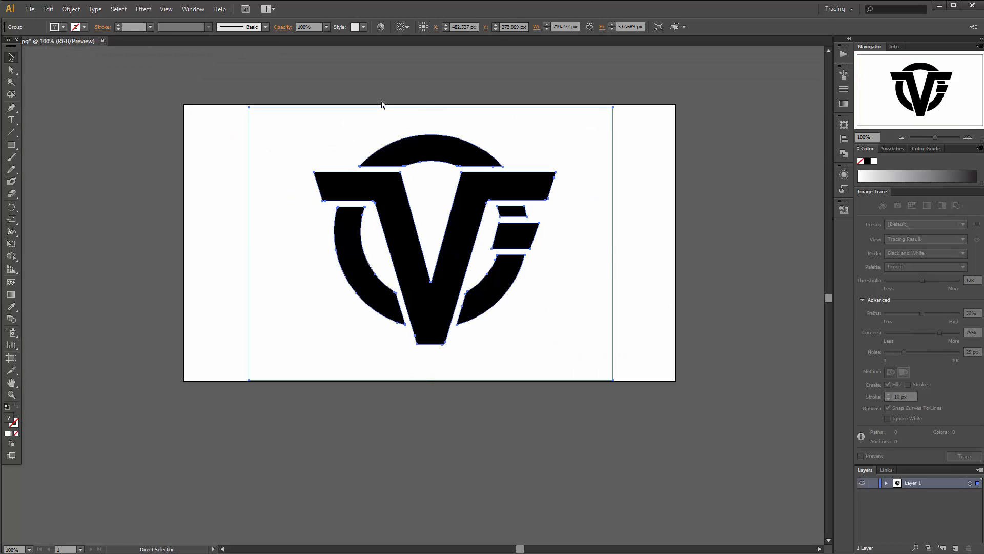
Undo the expansion and the image trace of the logo
{"action": "key", "text": "ctrl+z"}
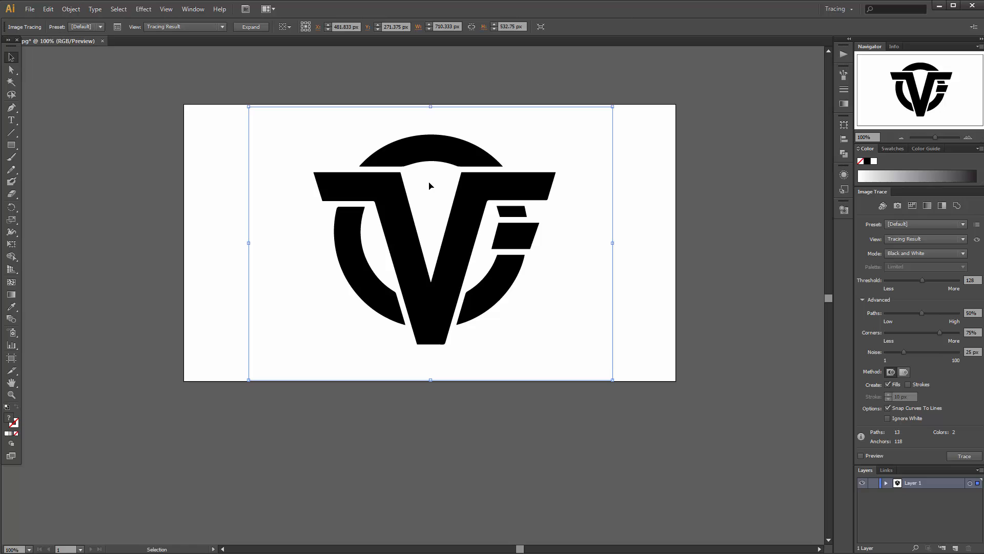
{"action": "key", "text": "ctrl+z"}
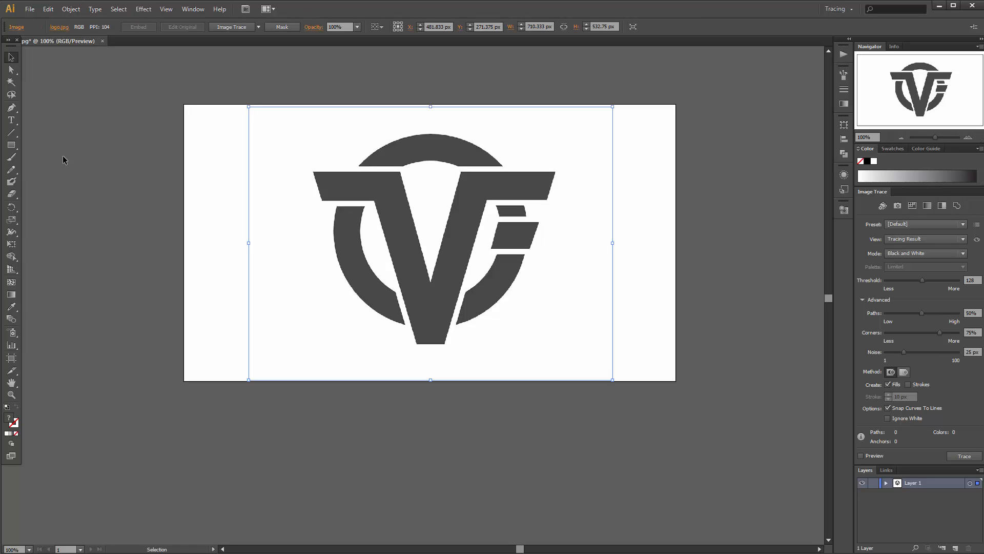
Start a Pen tool path at the upper-left corner of the logo's V shape
{"action": "left_click", "coordinate": [8, 108]}
{"action": "scroll", "coordinate": [369, 208], "scroll_direction": "up", "scroll_amount": 2}
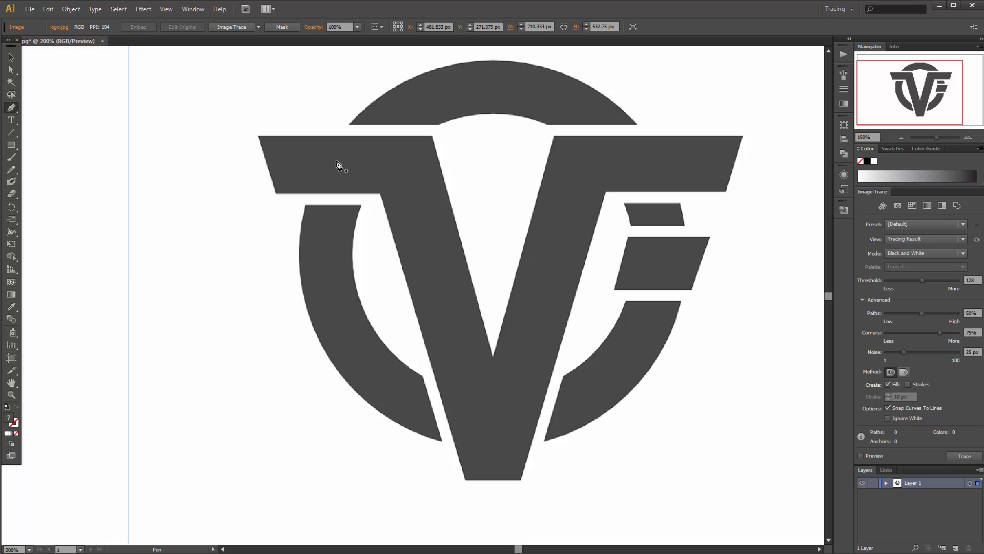
{"action": "scroll", "coordinate": [213, 147], "scroll_direction": "up", "scroll_amount": 1}
{"action": "left_click_drag", "start_coordinate": [345, 135], "coordinate": [220, 203]}
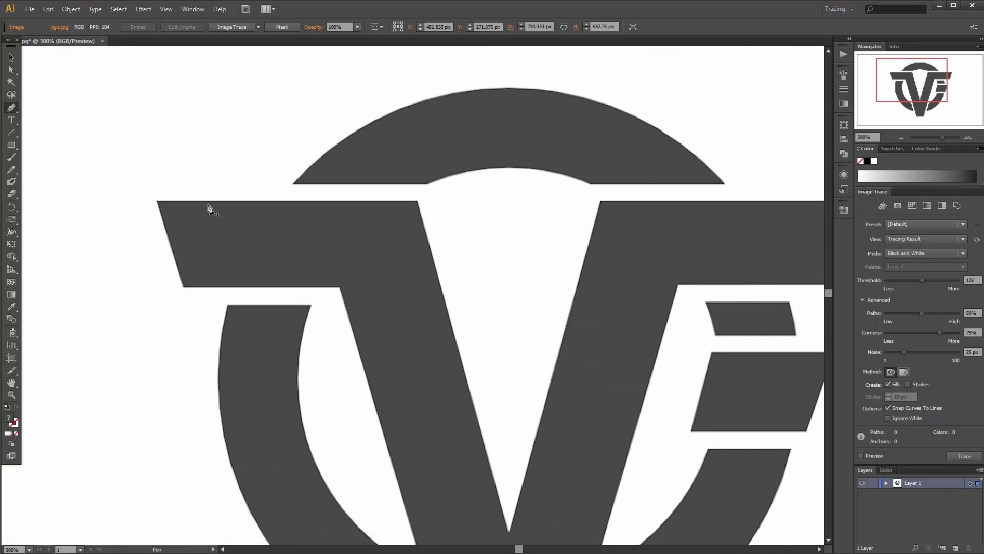
{"action": "left_click", "coordinate": [156, 201]}
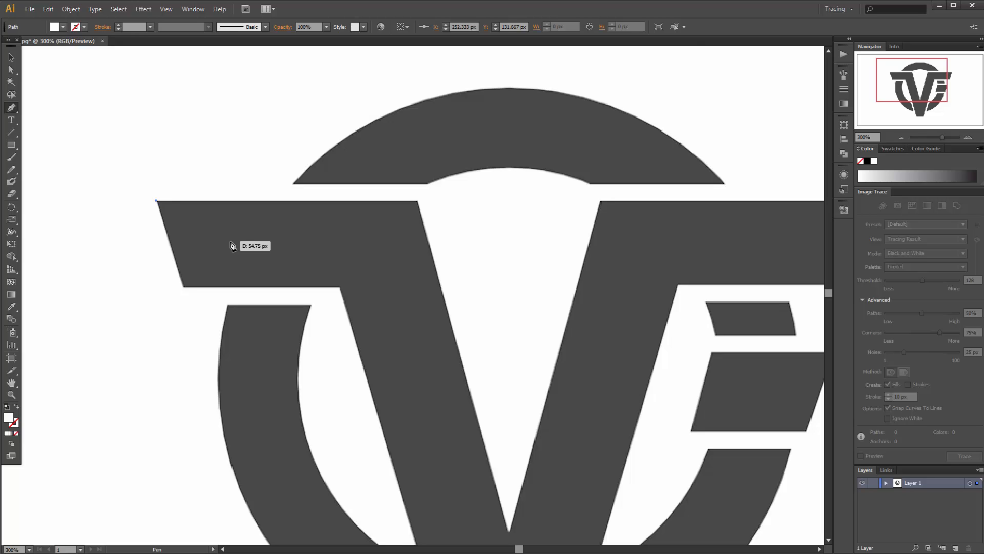
Give the new path a 1 pt stroke in color D64C4C and set its fill to none
{"action": "left_click", "coordinate": [150, 27]}
{"action": "left_click", "coordinate": [163, 72]}
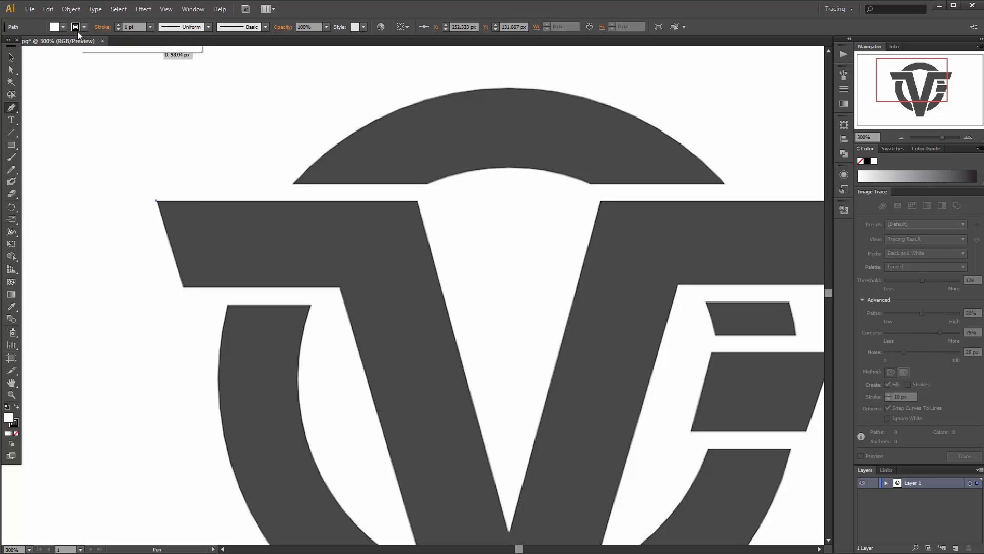
{"action": "left_click", "coordinate": [16, 424]}
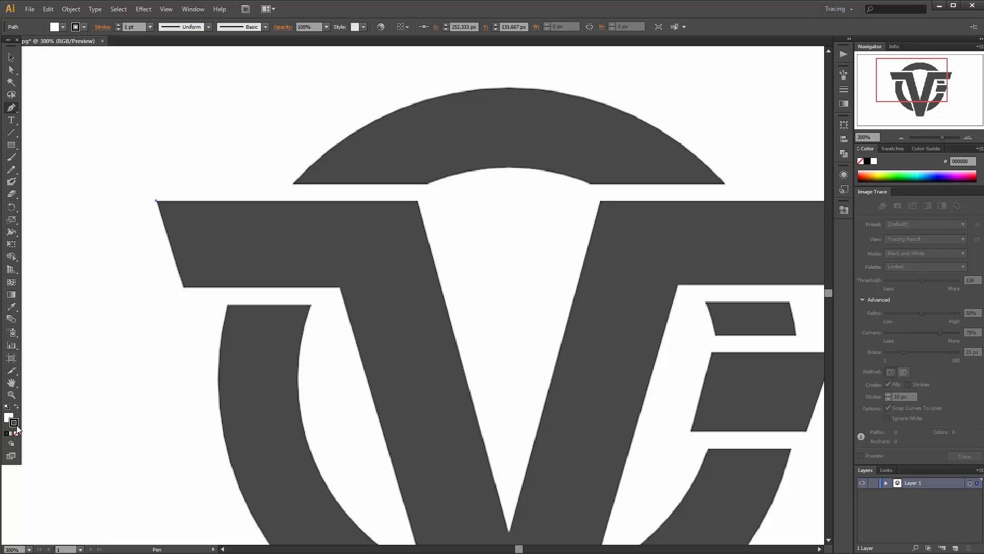
{"action": "double_click", "coordinate": [14, 423]}
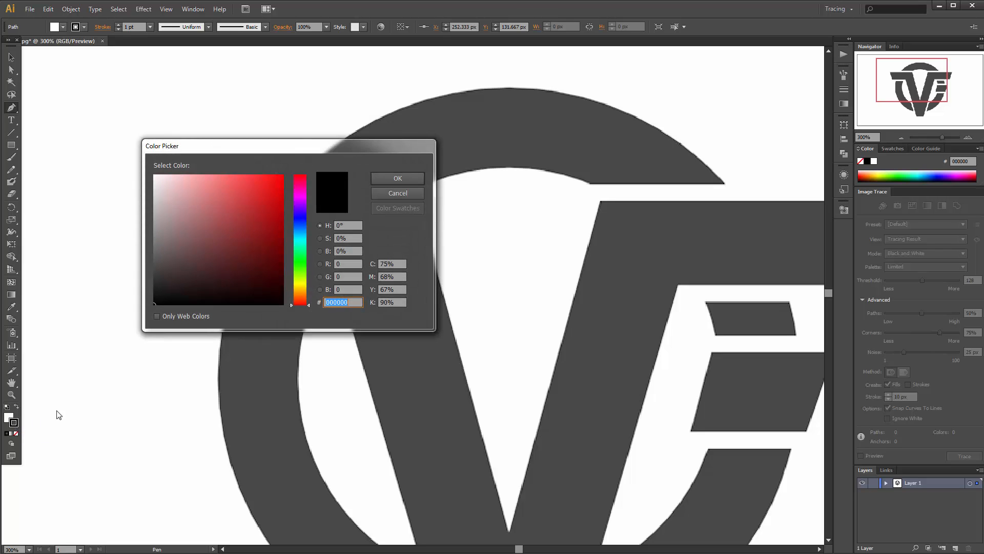
{"action": "type", "text": "D64C4C"}
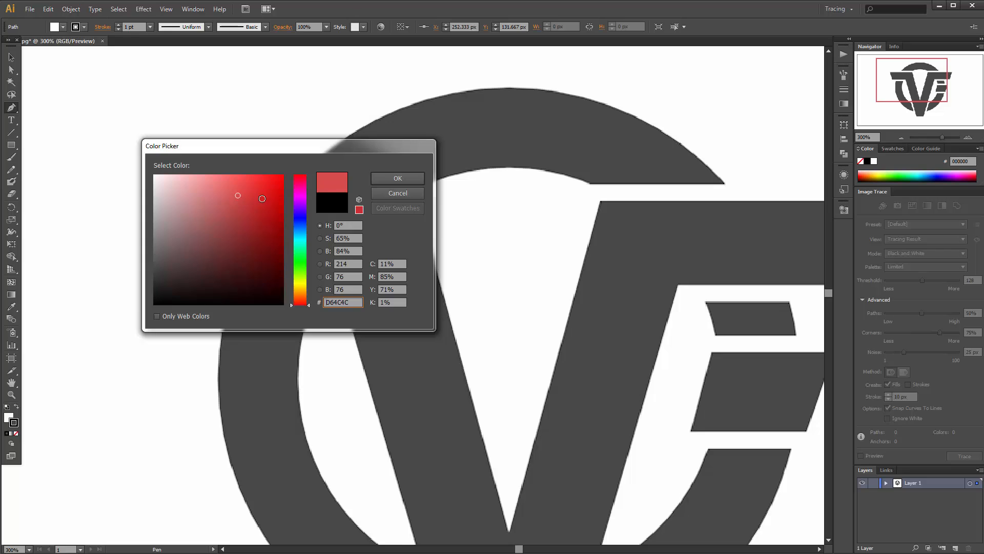
{"action": "left_click", "coordinate": [401, 176]}
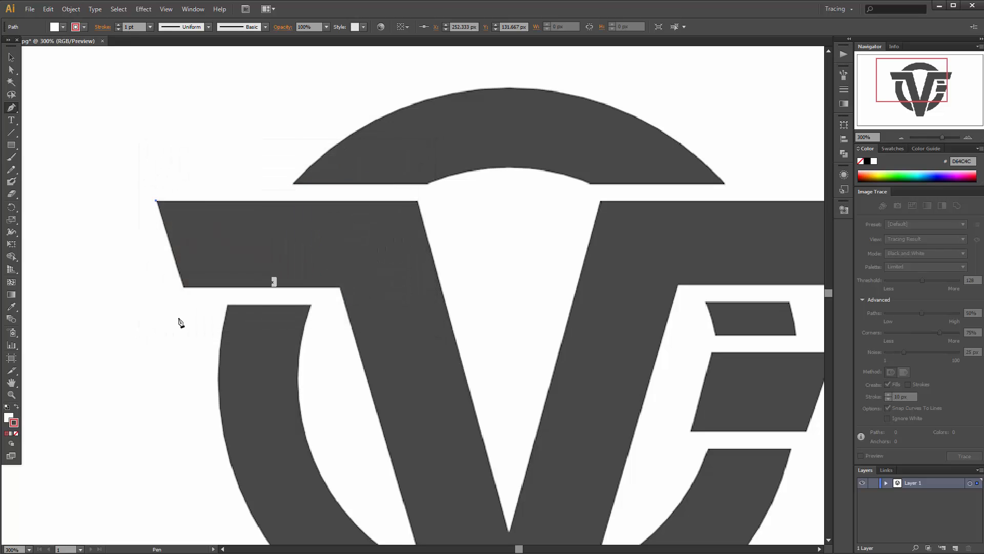
{"action": "left_click", "coordinate": [63, 27]}
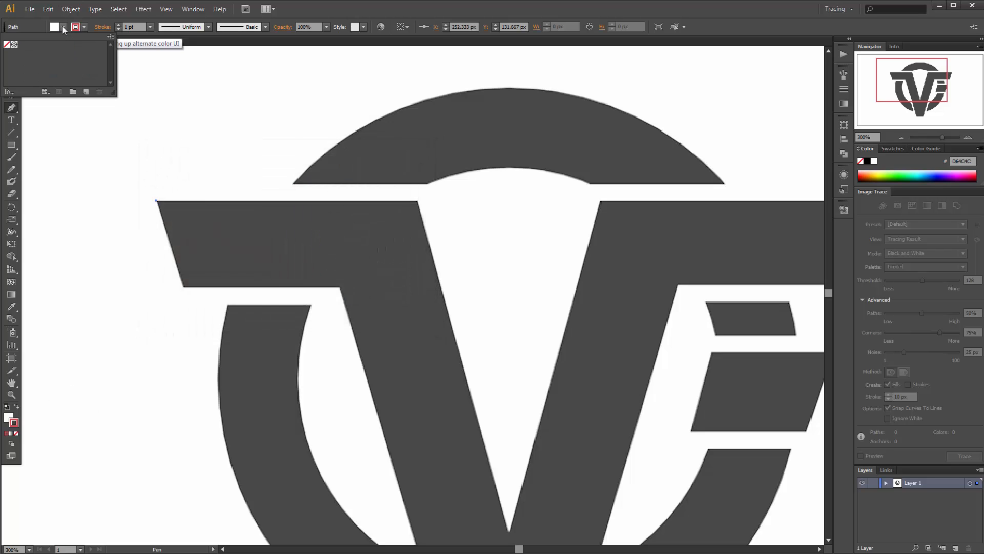
{"action": "left_click", "coordinate": [9, 49]}
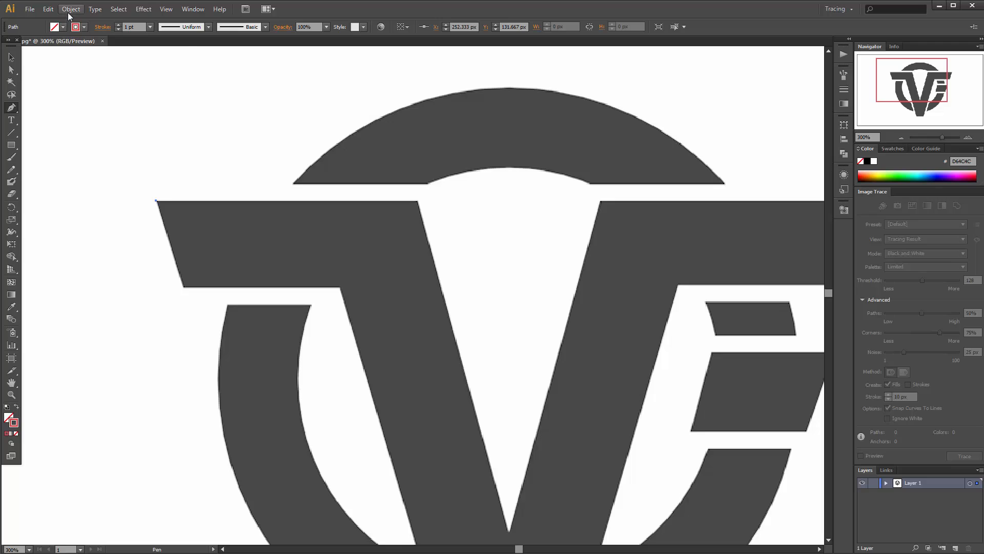
Continue the Pen path along the V's left arm top edge and around its inner notch to the right arm's inner corner
{"action": "left_click", "coordinate": [418, 202]}
{"action": "scroll", "coordinate": [451, 207], "scroll_direction": "down", "scroll_amount": 1}
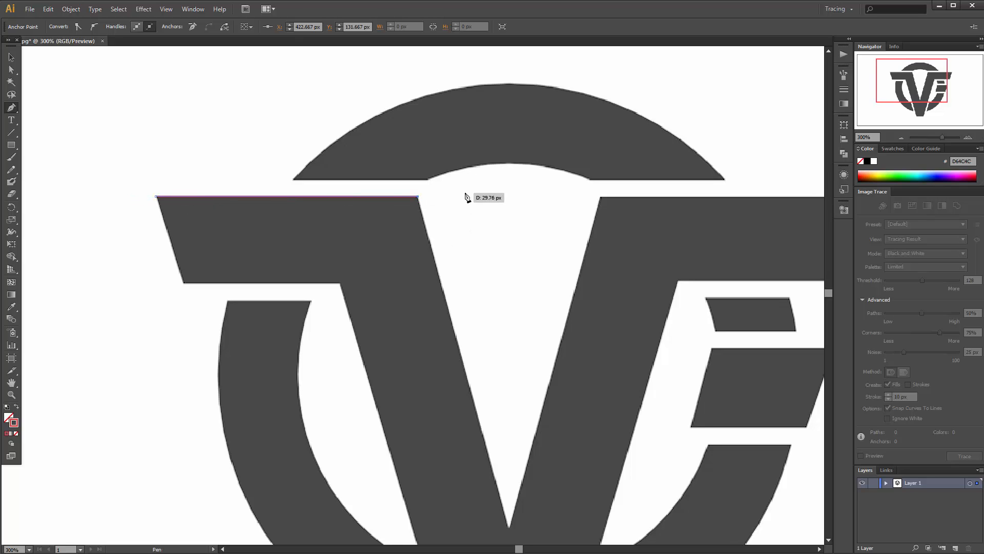
{"action": "scroll", "coordinate": [554, 208], "scroll_direction": "down", "scroll_amount": 2}
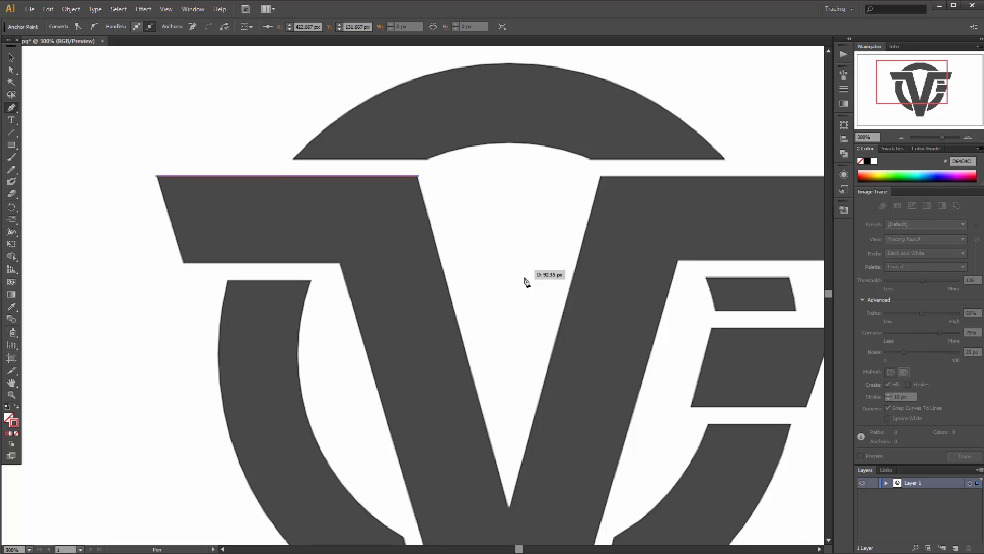
{"action": "scroll", "coordinate": [526, 281], "scroll_direction": "down", "scroll_amount": 1}
{"action": "scroll", "coordinate": [509, 391], "scroll_direction": "down", "scroll_amount": 1}
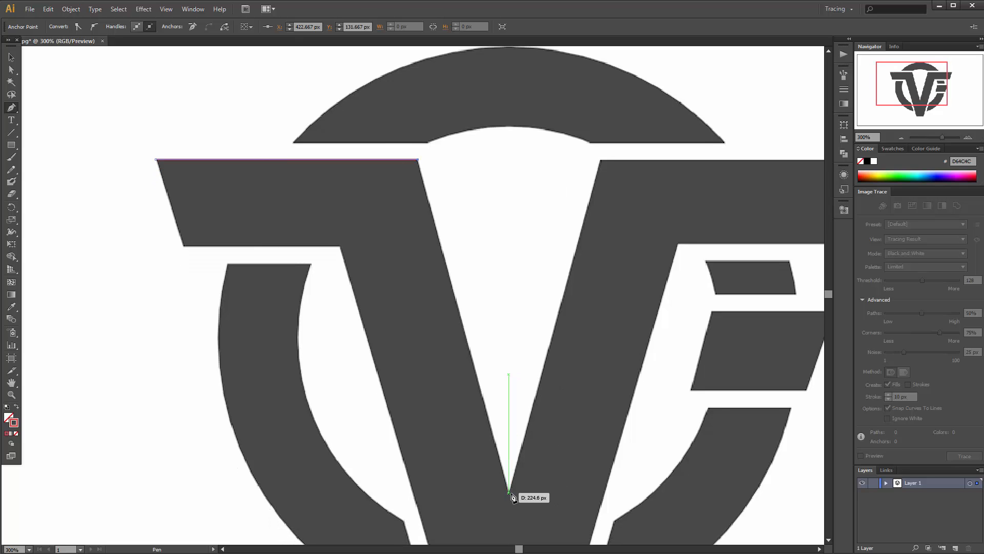
{"action": "left_click", "coordinate": [509, 491]}
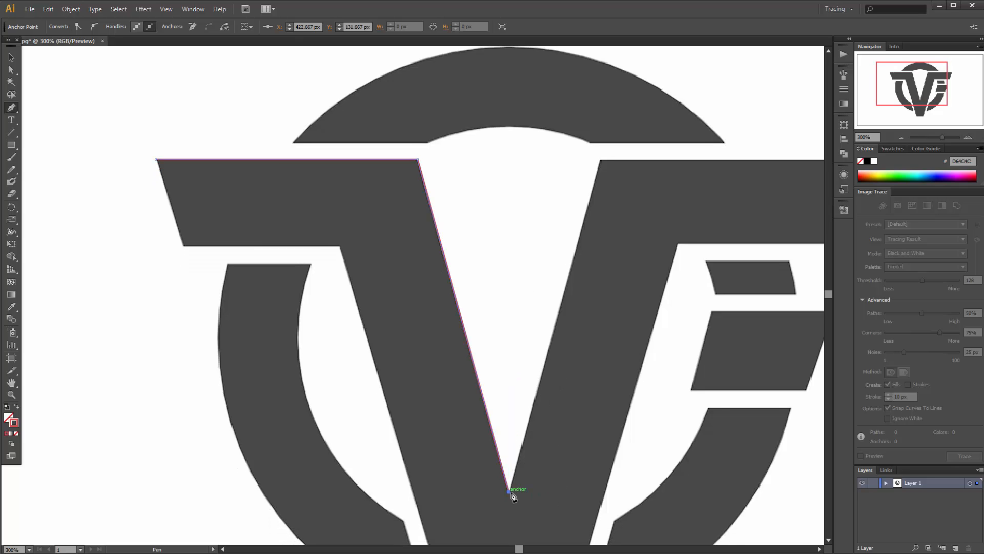
{"action": "left_click", "coordinate": [602, 160]}
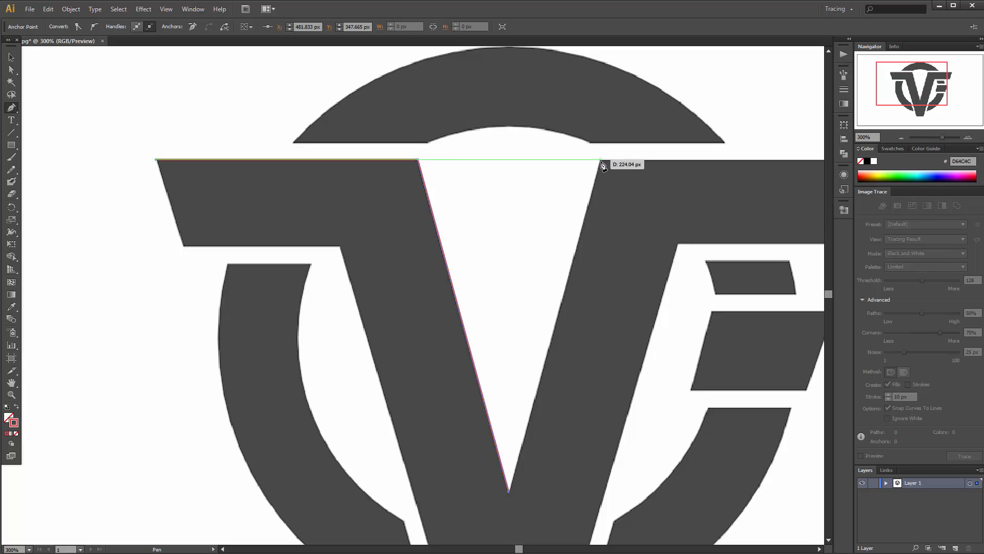
{"action": "left_click", "coordinate": [600, 159]}
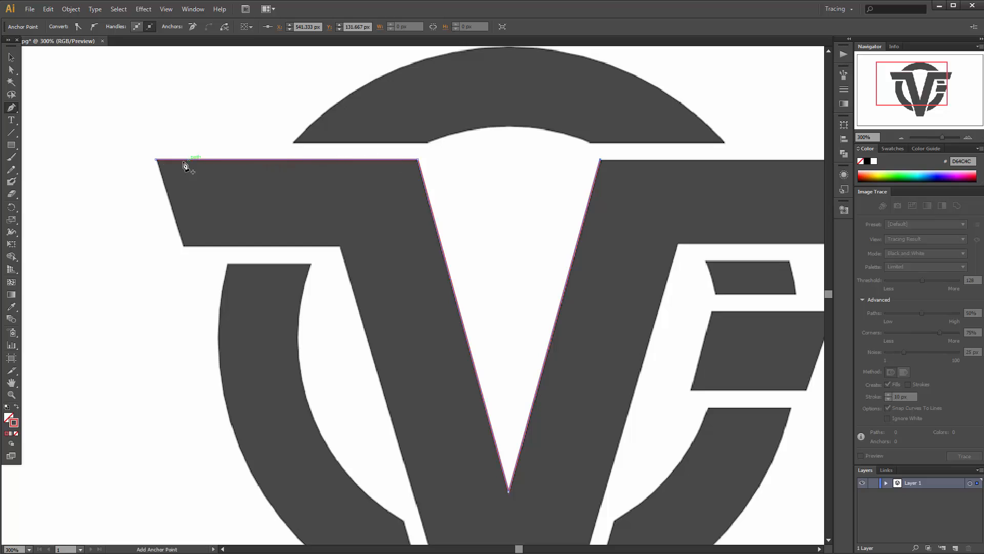
Trace the V's right arm with straight segments through its outer corners to the corner where it meets the stem
{"action": "left_click_drag", "start_coordinate": [618, 150], "coordinate": [303, 167]}
{"action": "left_click", "coordinate": [564, 172]}
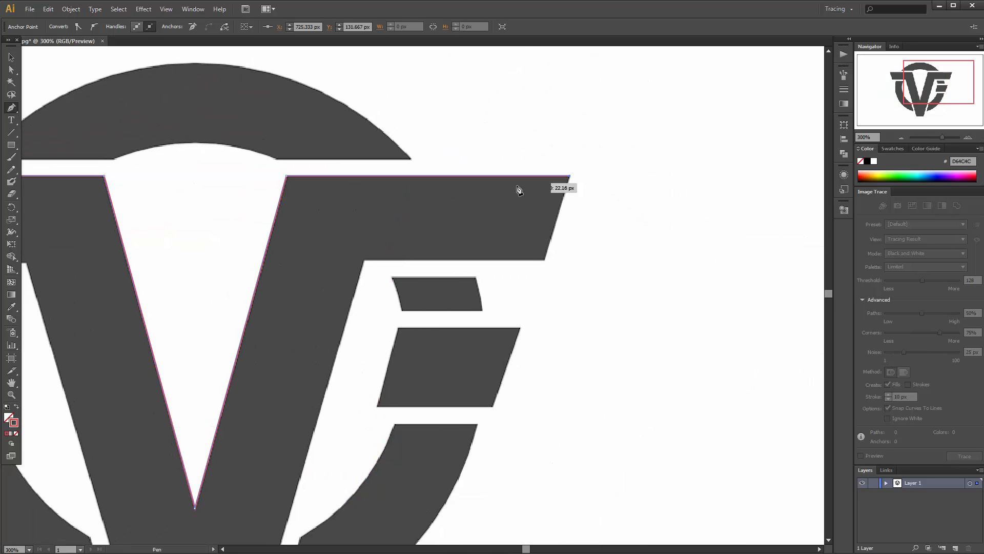
{"action": "left_click_drag", "start_coordinate": [266, 242], "coordinate": [452, 239]}
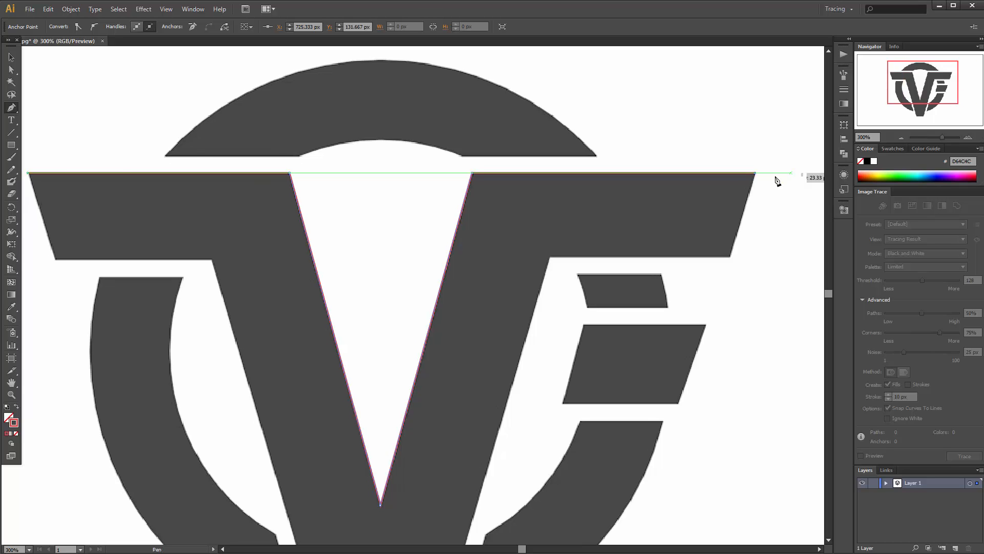
{"action": "left_click_drag", "start_coordinate": [668, 200], "coordinate": [552, 188]}
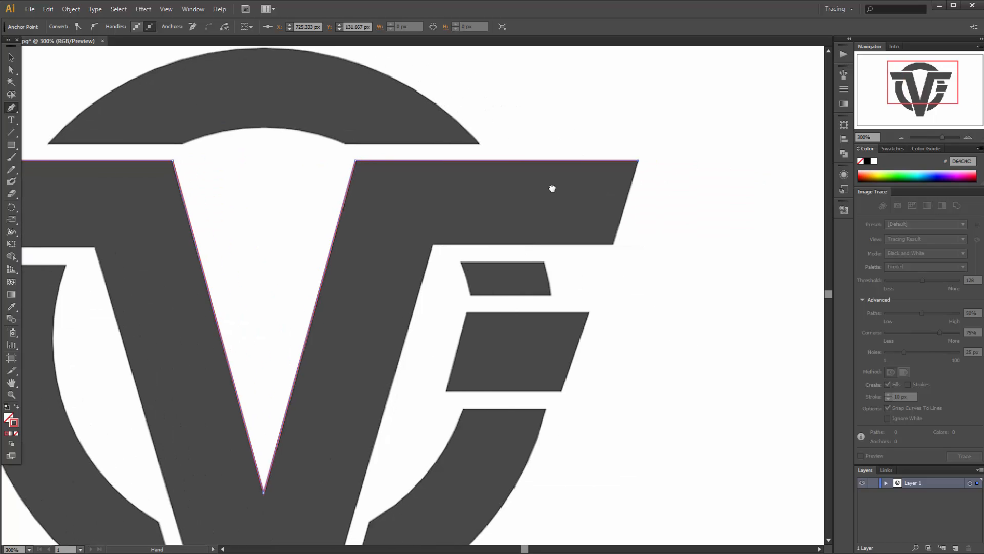
{"action": "left_click", "coordinate": [613, 245]}
{"action": "left_click_drag", "start_coordinate": [566, 263], "coordinate": [626, 206]}
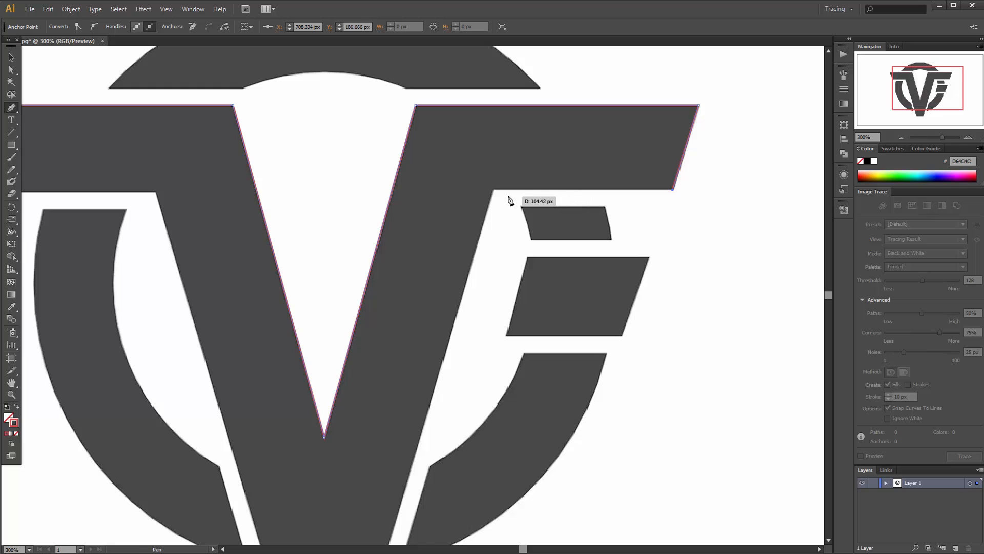
{"action": "left_click", "coordinate": [493, 190]}
Trace the V's flat base, left stem and left arm underside, and close the path at its starting corner
{"action": "left_click_drag", "start_coordinate": [479, 290], "coordinate": [483, 199]}
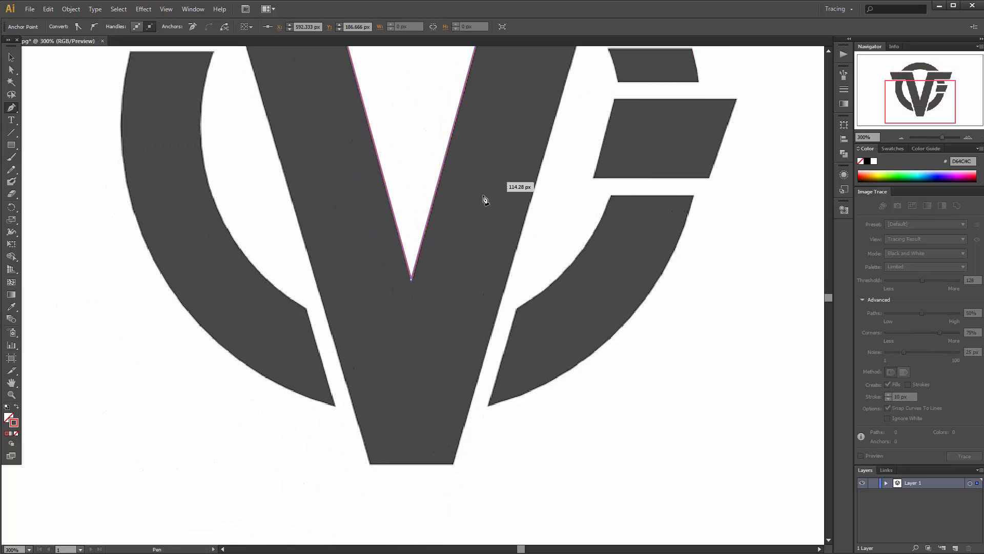
{"action": "left_click", "coordinate": [453, 464]}
{"action": "left_click", "coordinate": [370, 464]}
{"action": "left_click_drag", "start_coordinate": [294, 121], "coordinate": [376, 333]}
{"action": "left_click", "coordinate": [325, 248]}
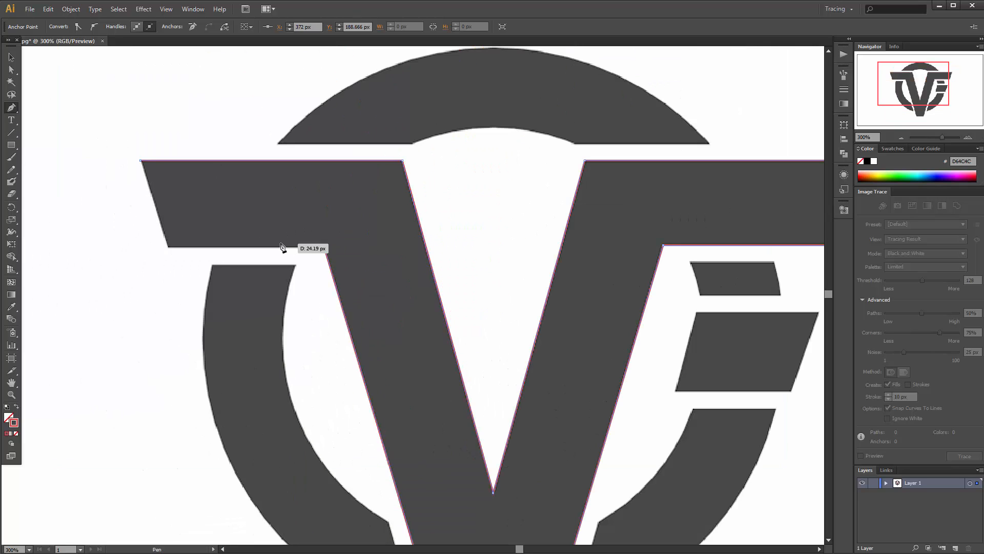
{"action": "left_click", "coordinate": [168, 247]}
{"action": "left_click", "coordinate": [142, 160]}
Trace the inner curve of the logo's top arc from its left inner corner through a smooth point at mid-arc to the right inner corner
{"action": "scroll", "coordinate": [310, 285], "scroll_direction": "down", "scroll_amount": 1}
{"action": "scroll", "coordinate": [358, 282], "scroll_direction": "down", "scroll_amount": 1}
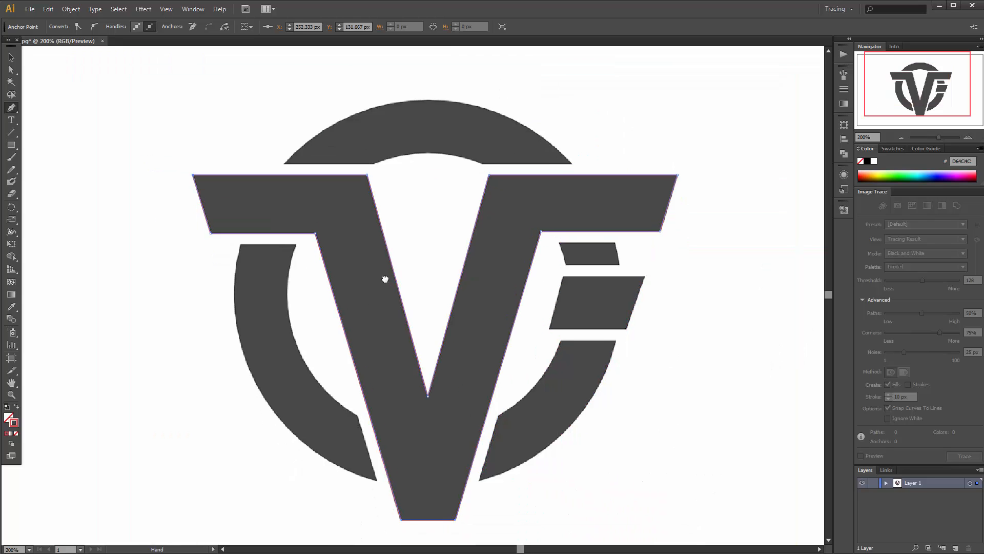
{"action": "left_click_drag", "start_coordinate": [385, 279], "coordinate": [376, 325]}
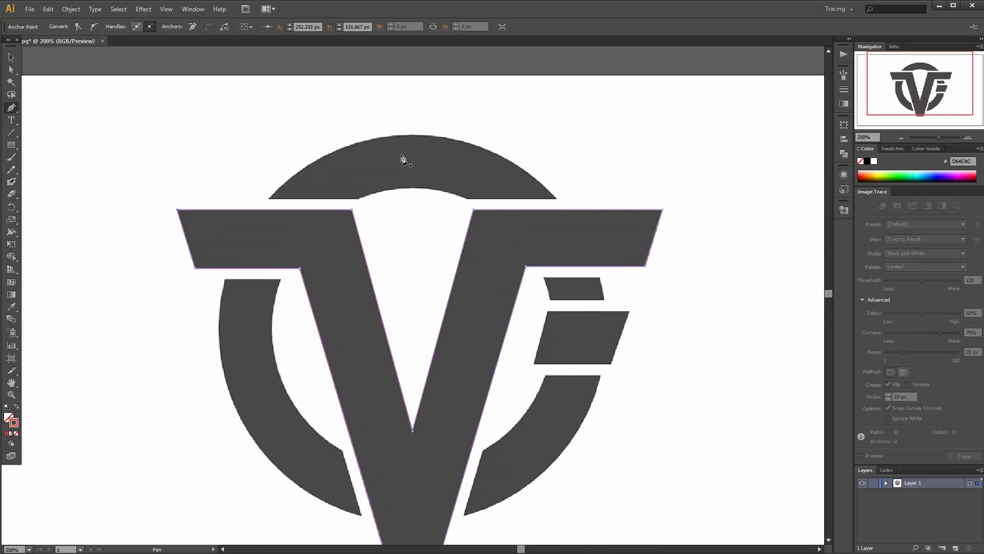
{"action": "scroll", "coordinate": [405, 158], "scroll_direction": "up", "scroll_amount": 1}
{"action": "left_click_drag", "start_coordinate": [415, 223], "coordinate": [394, 222]}
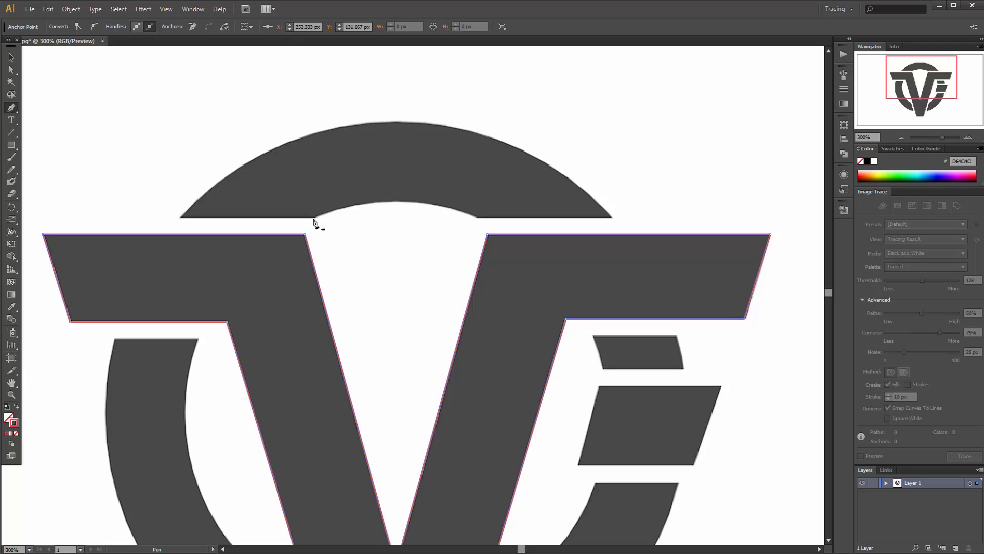
{"action": "left_click", "coordinate": [315, 218]}
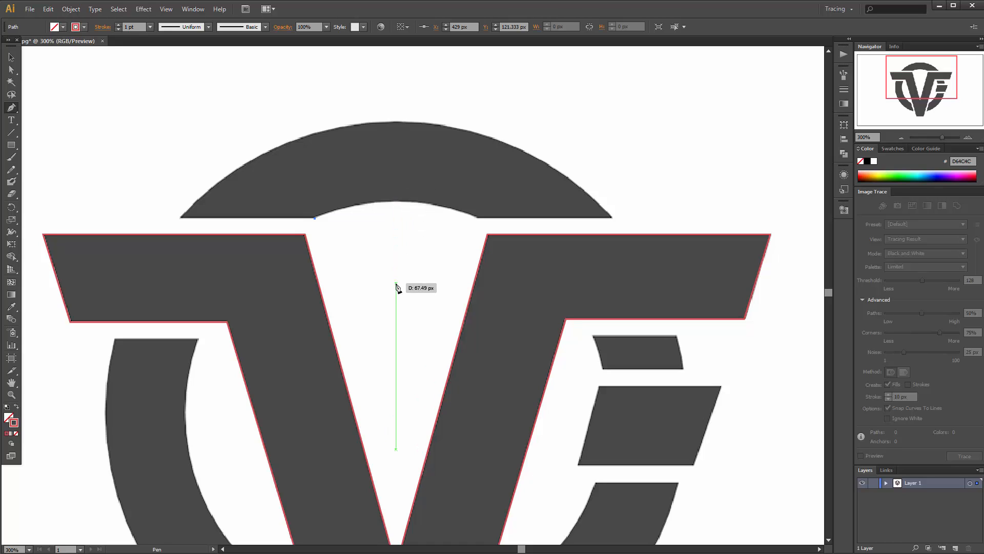
{"action": "left_click_drag", "start_coordinate": [397, 288], "coordinate": [394, 196]}
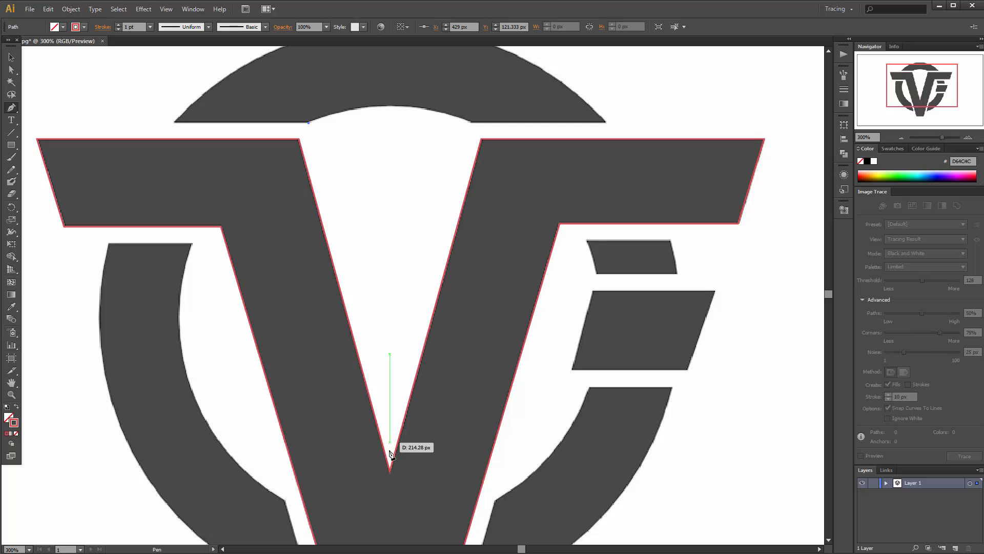
{"action": "left_click_drag", "start_coordinate": [406, 247], "coordinate": [415, 340]}
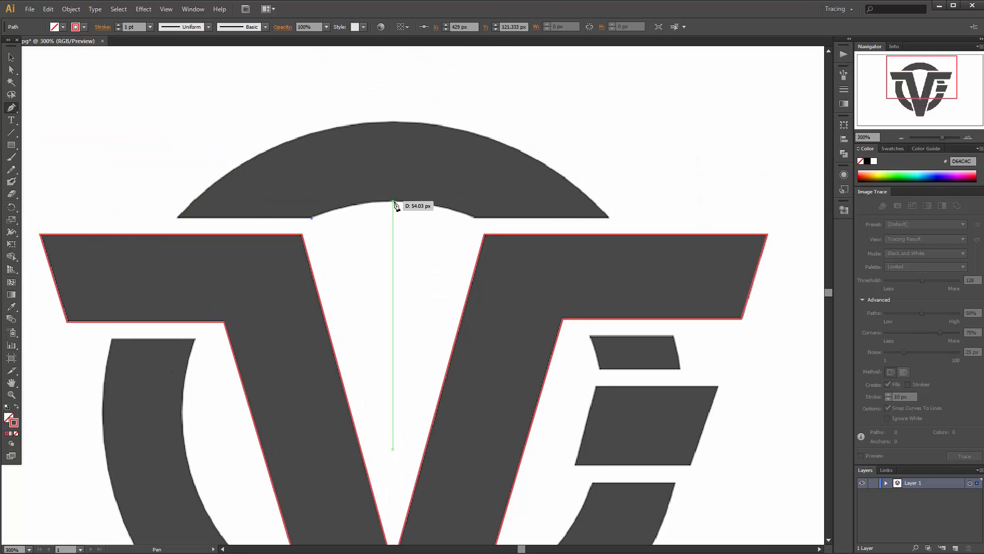
{"action": "left_click_drag", "start_coordinate": [394, 202], "coordinate": [412, 201]}
{"action": "key", "text": "ctrl+z"}
{"action": "left_click_drag", "start_coordinate": [408, 202], "coordinate": [441, 207]}
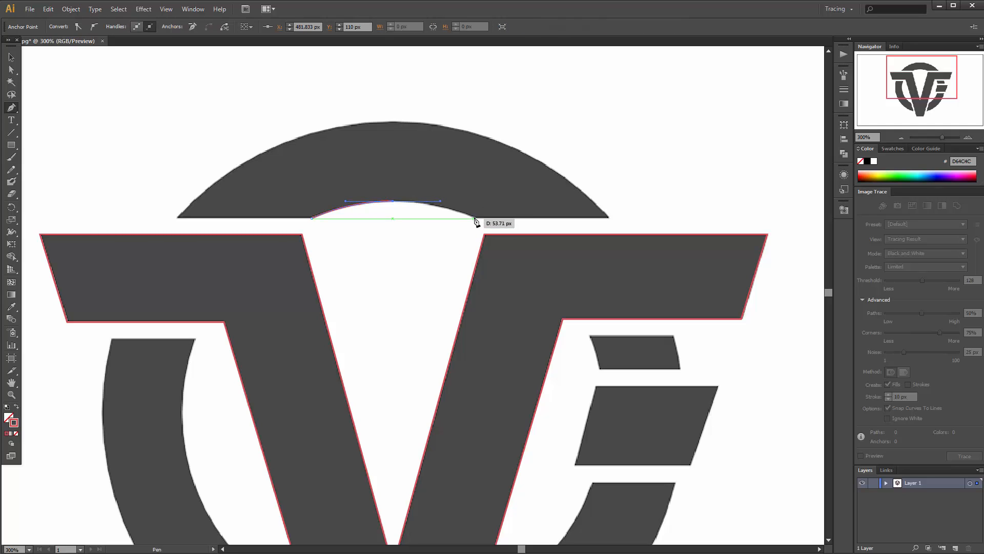
{"action": "left_click", "coordinate": [473, 218]}
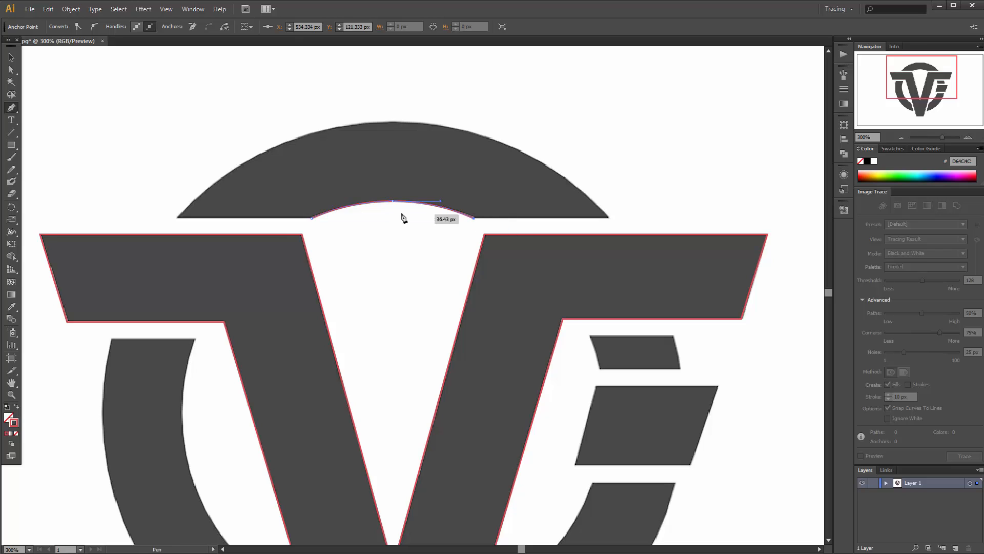
Trace the top arc's right base edge and outer curve through a smooth point at its peak, and close the path
{"action": "left_click", "coordinate": [610, 218]}
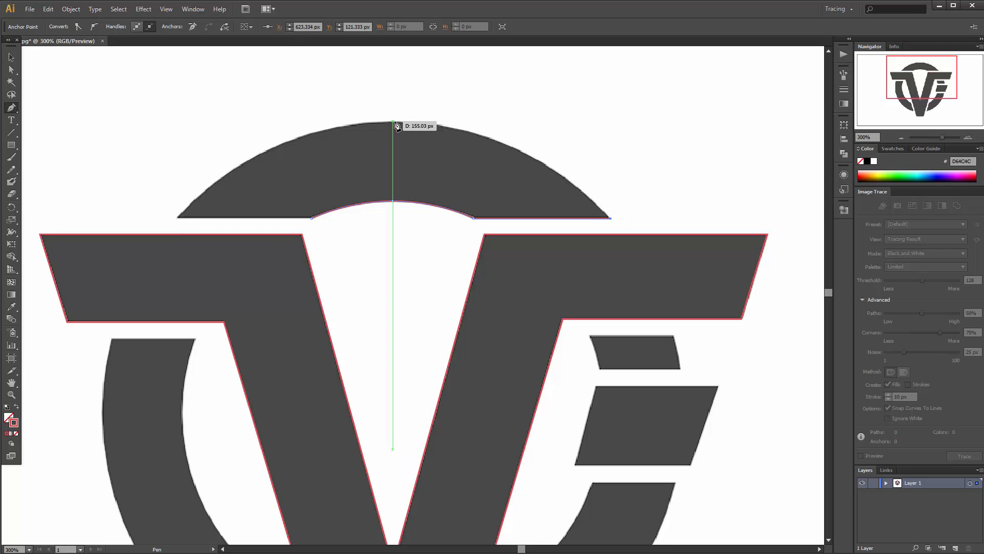
{"action": "left_click_drag", "start_coordinate": [392, 122], "coordinate": [259, 123]}
{"action": "key", "text": "ctrl+z"}
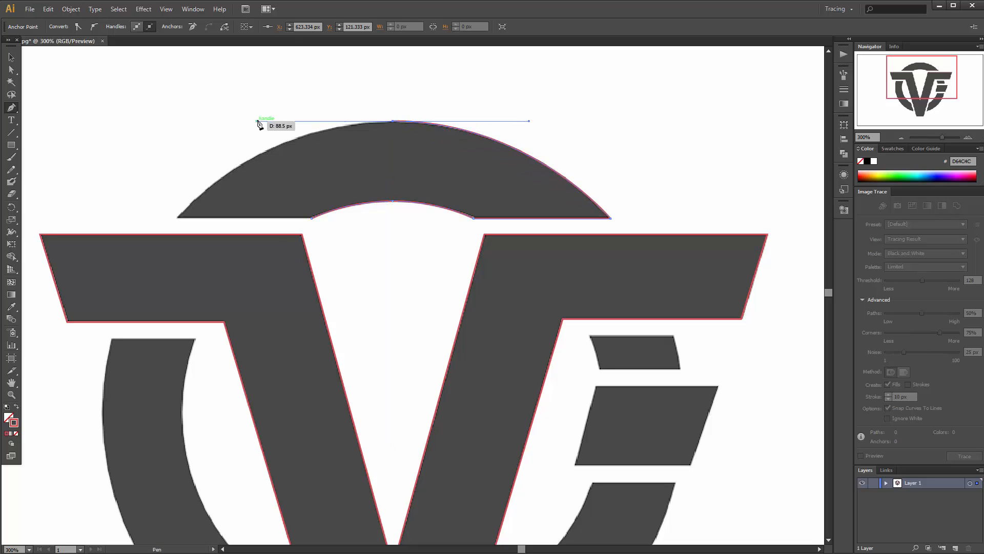
{"action": "left_click", "coordinate": [177, 220]}
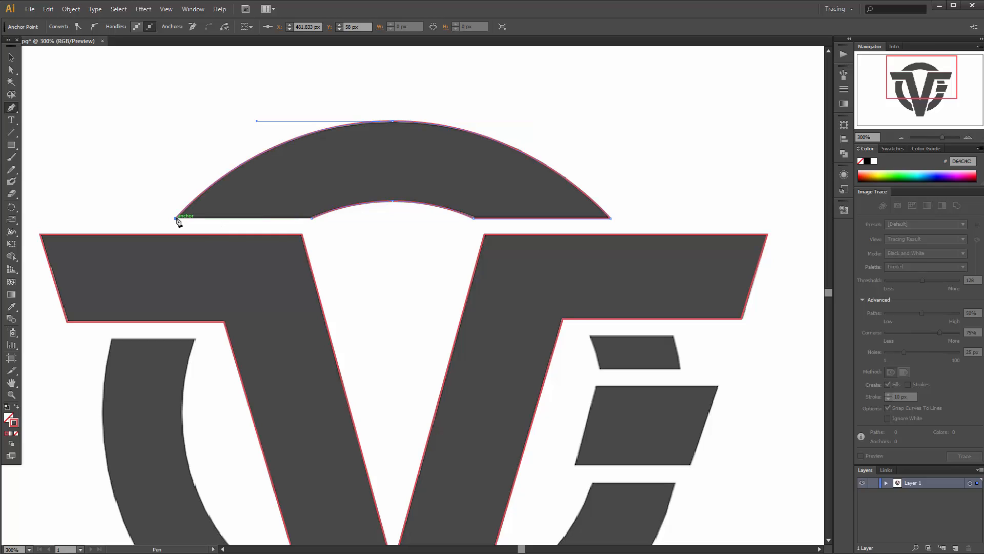
{"action": "left_click", "coordinate": [312, 219]}
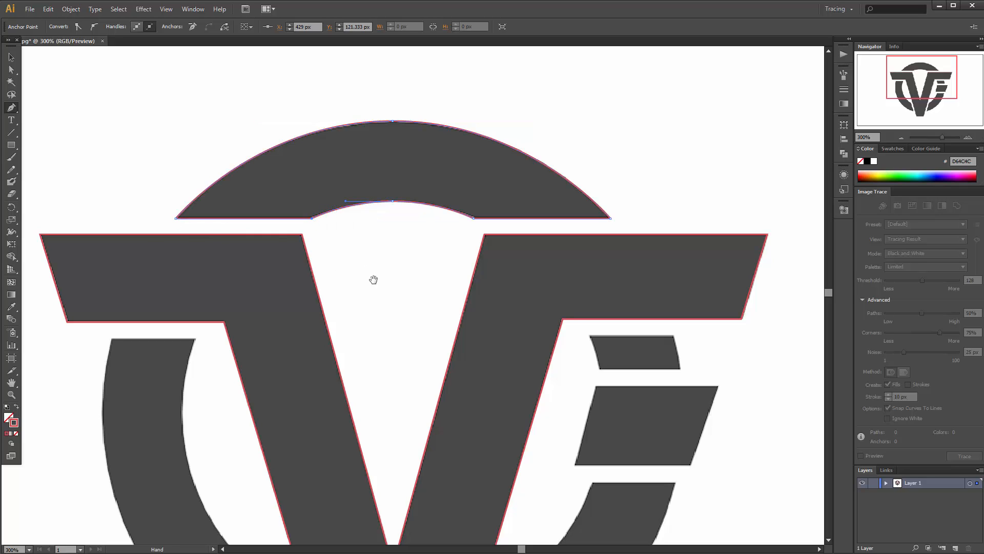
Trace the slanted four-sided bar beside the V's right stem as a closed straight-sided path
{"action": "mouse_move", "coordinate": [373, 280]}
{"action": "left_mouse_down"}
{"action": "mouse_move", "coordinate": [360, 242]}
{"action": "mouse_move", "coordinate": [286, 263]}
{"action": "mouse_move", "coordinate": [415, 198]}
{"action": "mouse_move", "coordinate": [248, 155]}
{"action": "mouse_move", "coordinate": [226, 52]}
{"action": "left_mouse_up"}
{"action": "left_click", "coordinate": [461, 160]}
{"action": "left_click", "coordinate": [438, 236]}
{"action": "left_click", "coordinate": [555, 237]}
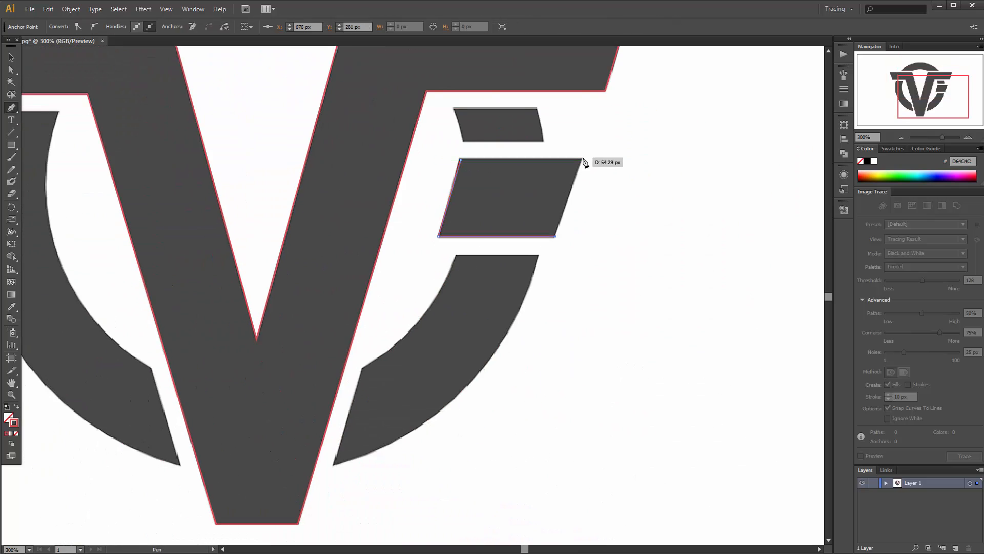
{"action": "left_click", "coordinate": [582, 158]}
{"action": "left_click", "coordinate": [460, 160]}
Start a path at the lower-right ring segment's inner corner and trace its inner curve up to the top inner corner
{"action": "left_click_drag", "start_coordinate": [441, 330], "coordinate": [485, 330]}
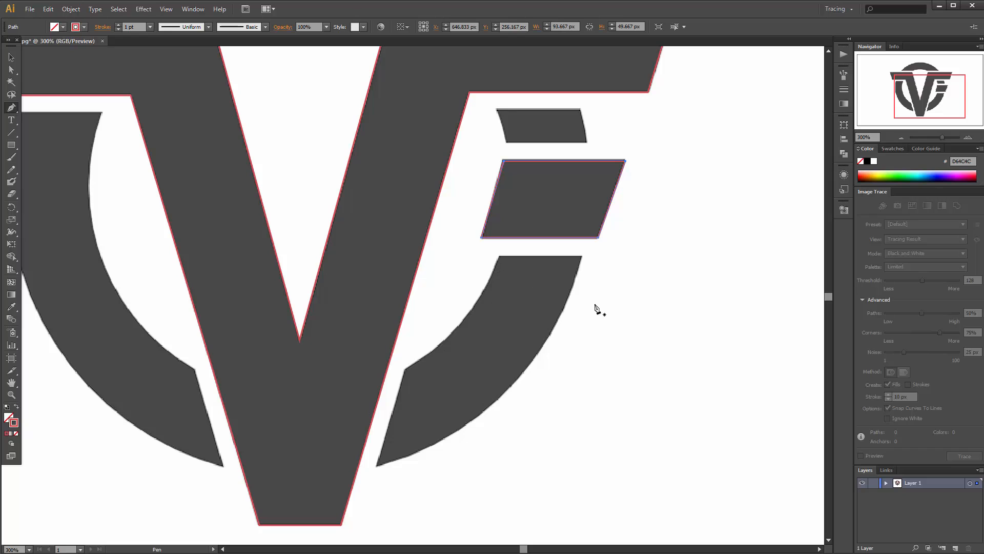
{"action": "left_click", "coordinate": [405, 370]}
{"action": "scroll", "coordinate": [405, 371], "scroll_direction": "up", "scroll_amount": 1}
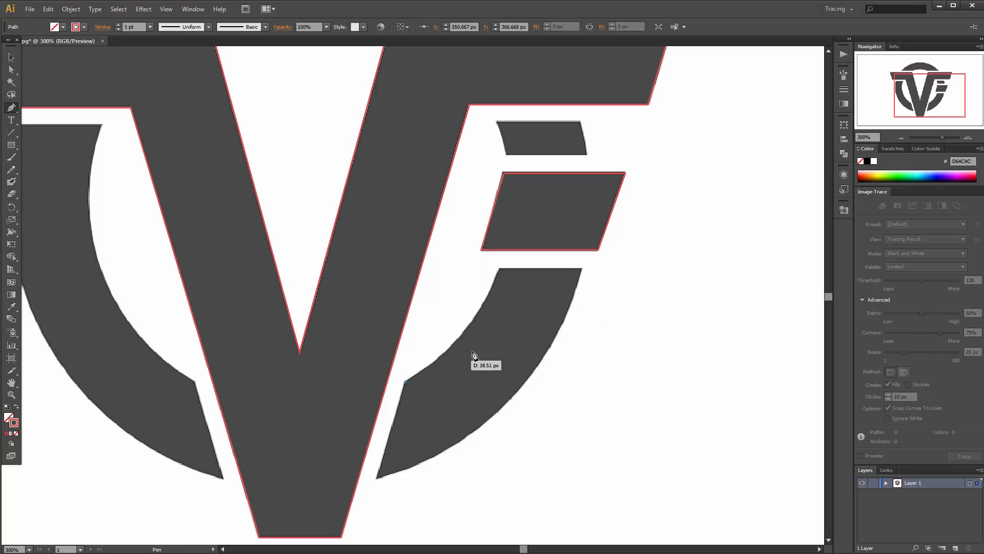
{"action": "left_click_drag", "start_coordinate": [500, 268], "coordinate": [531, 185]}
{"action": "scroll", "coordinate": [608, 281], "scroll_direction": "down", "scroll_amount": 1}
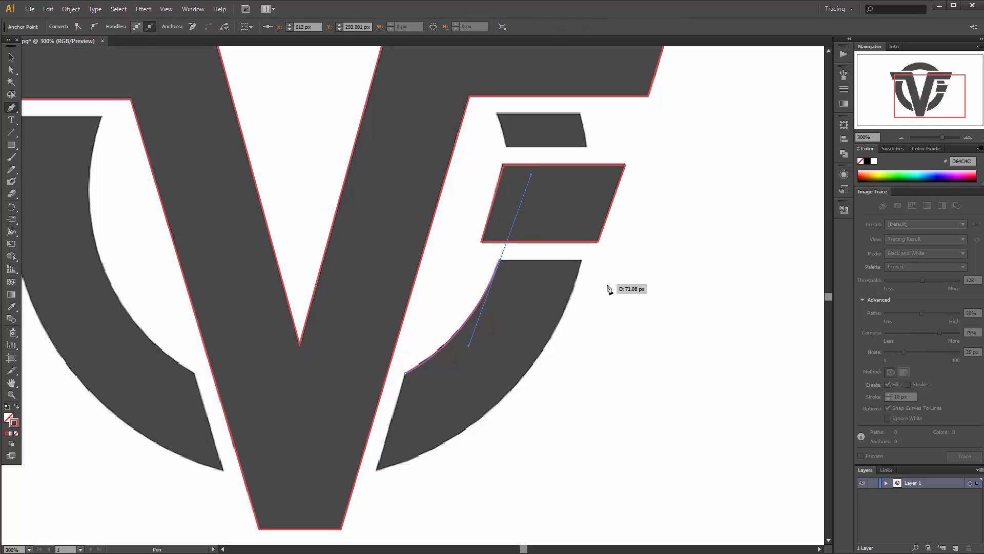
{"action": "left_click", "coordinate": [611, 257]}
{"action": "left_click", "coordinate": [611, 310]}
{"action": "key", "text": "ctrl+z"}
{"action": "key", "text": "ctrl+z"}
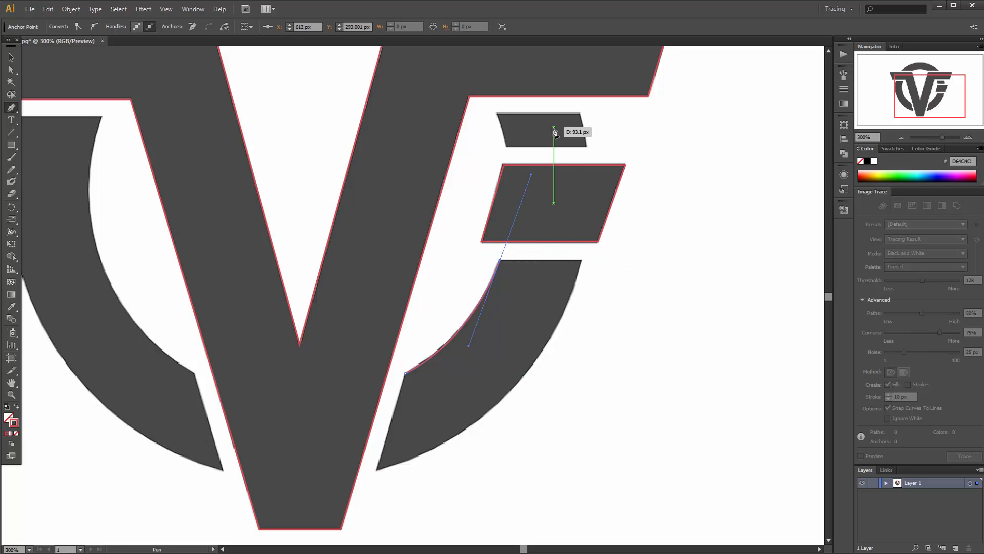
{"action": "left_click_drag", "start_coordinate": [623, 281], "coordinate": [567, 356]}
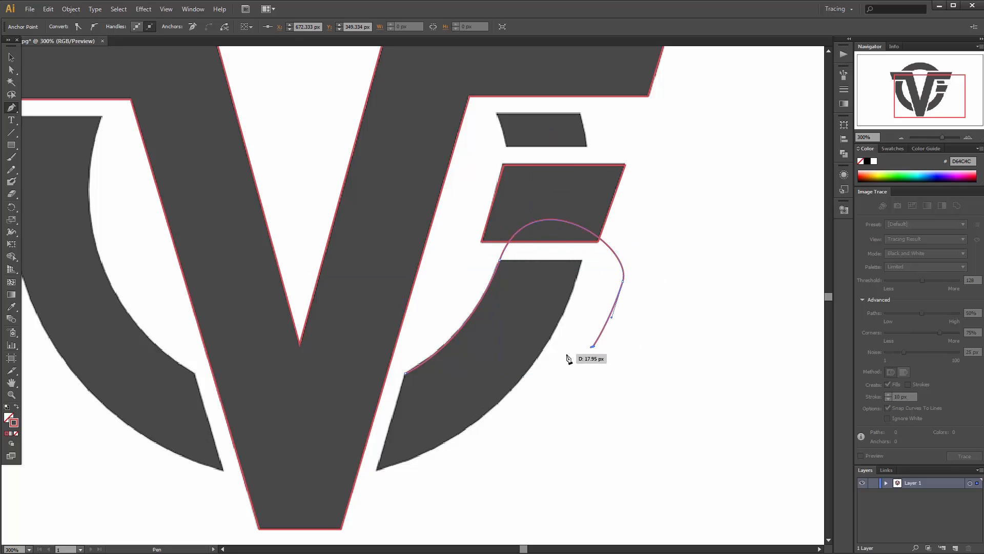
{"action": "key", "text": "ctrl+z"}
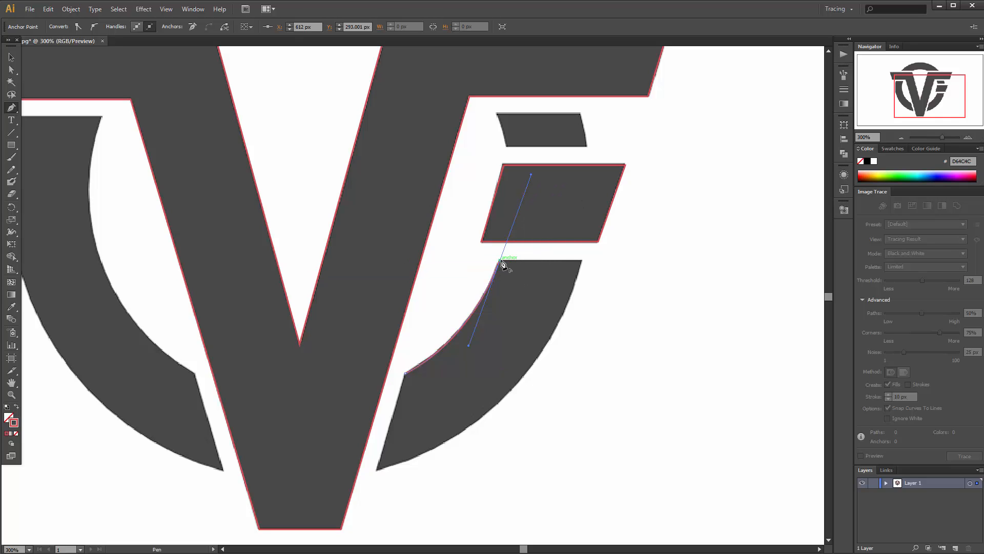
Trace the lower-right ring segment's straight top edge, outer curve and slanted end, without carrying curve handles past the corners, and close the path
{"action": "left_click", "coordinate": [582, 260]}
{"action": "scroll", "coordinate": [580, 263], "scroll_direction": "down", "scroll_amount": 5}
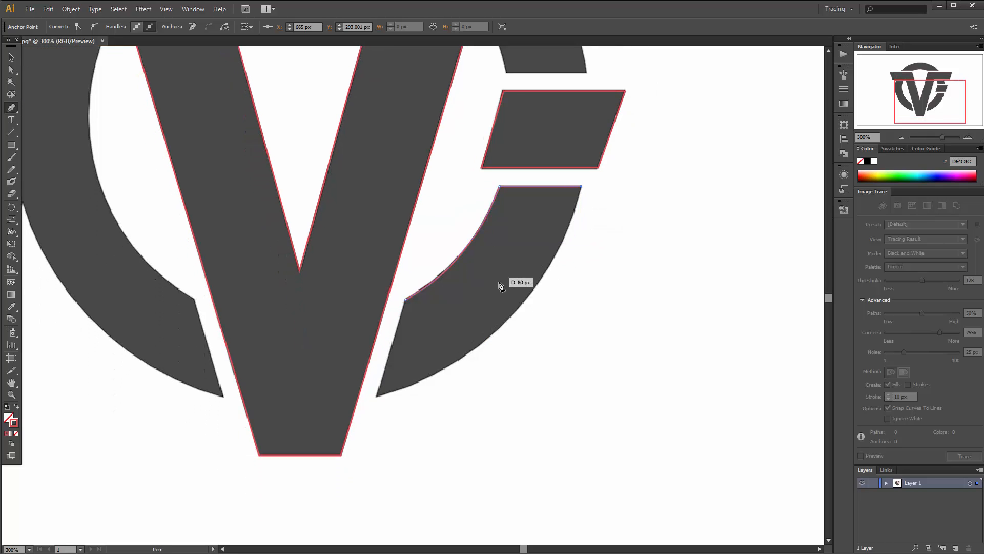
{"action": "scroll", "coordinate": [459, 279], "scroll_direction": "down", "scroll_amount": 1}
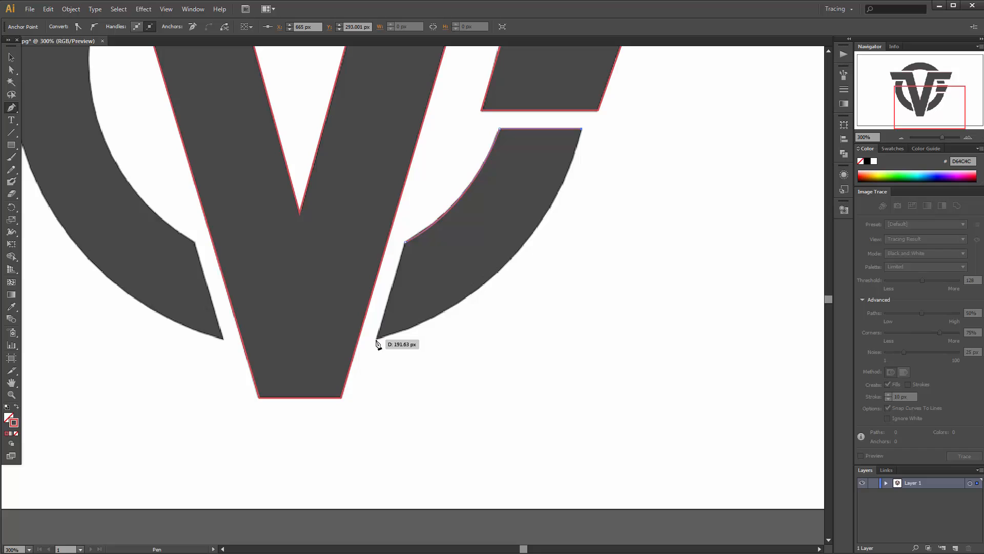
{"action": "left_click_drag", "start_coordinate": [376, 339], "coordinate": [201, 392]}
{"action": "left_click", "coordinate": [376, 340]}
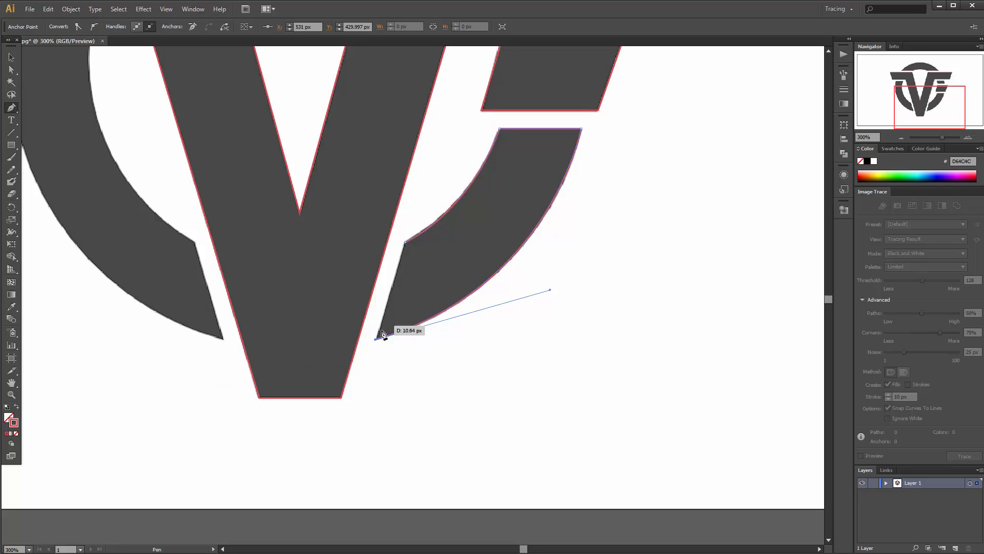
{"action": "left_click", "coordinate": [405, 244]}
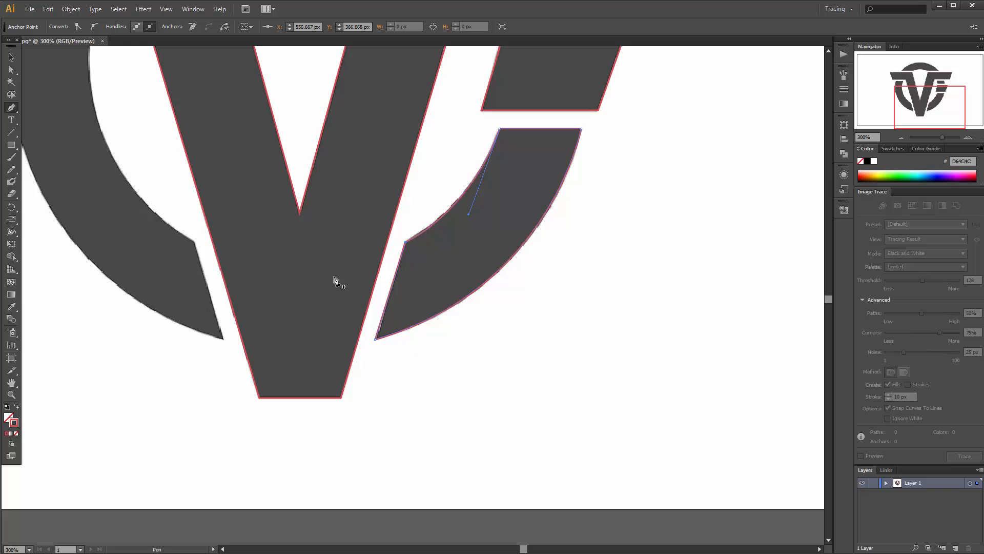
Start a path at the large left ring segment's top inner corner and trace its inner curve down to the lower inner corner
{"action": "left_click_drag", "start_coordinate": [333, 280], "coordinate": [519, 367]}
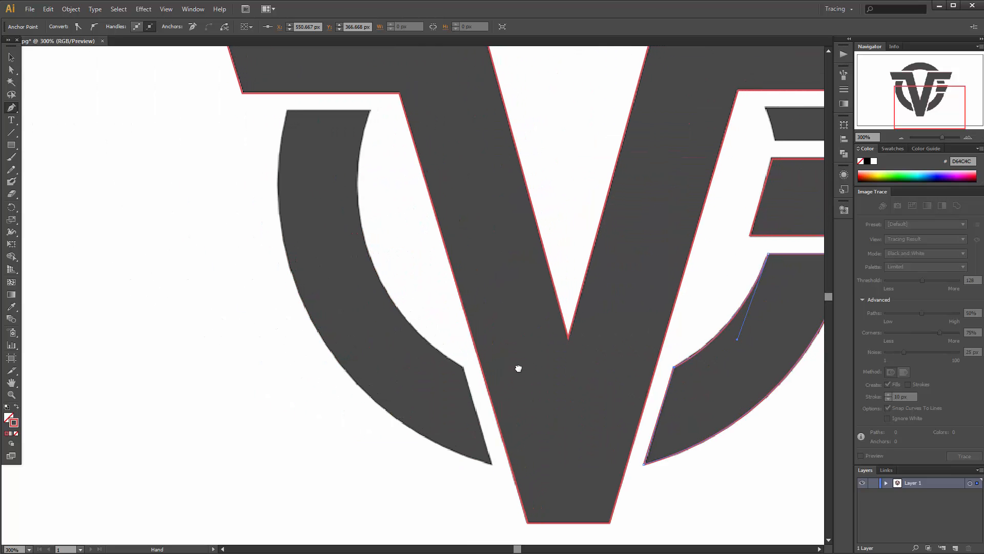
{"action": "left_click", "coordinate": [367, 110]}
{"action": "scroll", "coordinate": [391, 246], "scroll_direction": "down", "scroll_amount": 1}
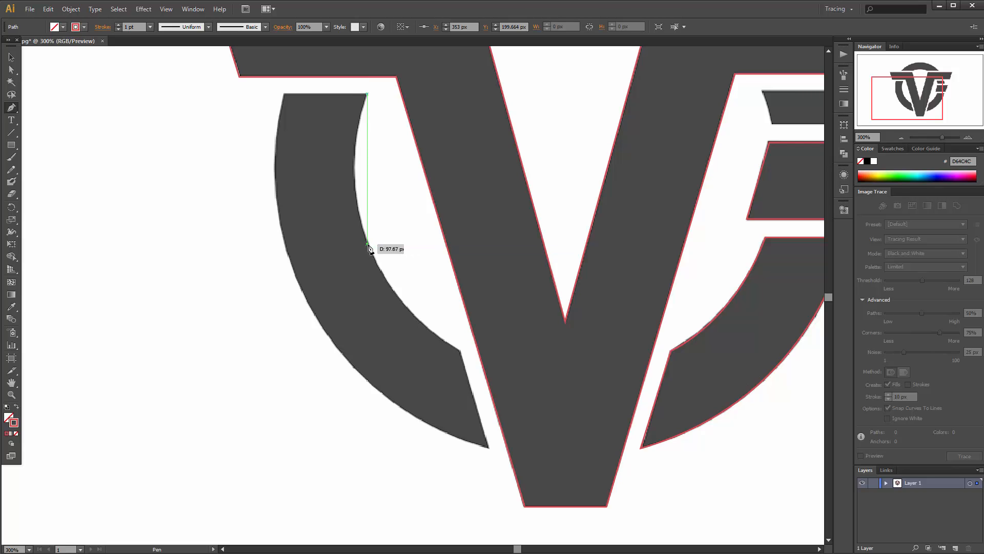
{"action": "left_click_drag", "start_coordinate": [367, 243], "coordinate": [395, 309]}
{"action": "left_click", "coordinate": [461, 351]}
Trace the left ring segment's slanted end, its outer curve through a smooth point and its straight top edge, and close the path
{"action": "scroll", "coordinate": [469, 364], "scroll_direction": "down", "scroll_amount": 7}
{"action": "left_click", "coordinate": [488, 390]}
{"action": "scroll", "coordinate": [419, 285], "scroll_direction": "up", "scroll_amount": 11}
{"action": "left_click_drag", "start_coordinate": [303, 324], "coordinate": [251, 202]}
{"action": "scroll", "coordinate": [267, 175], "scroll_direction": "up", "scroll_amount": 1}
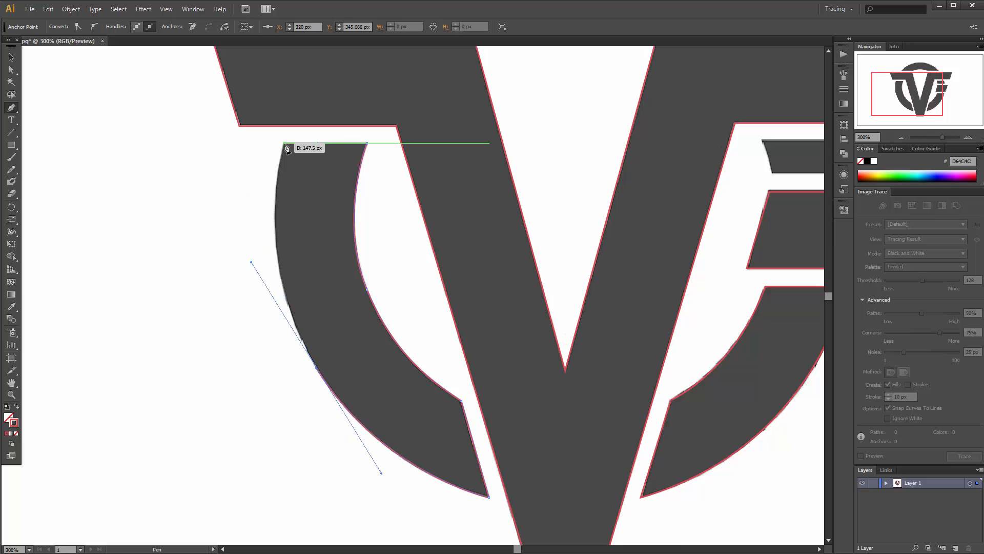
{"action": "left_click", "coordinate": [367, 126]}
Deselect everything, check the traced shapes of the whole logo in Outline view, and return to the normal preview
{"action": "key", "text": "ctrl+minus"}
{"action": "key", "text": "ctrl+minus"}
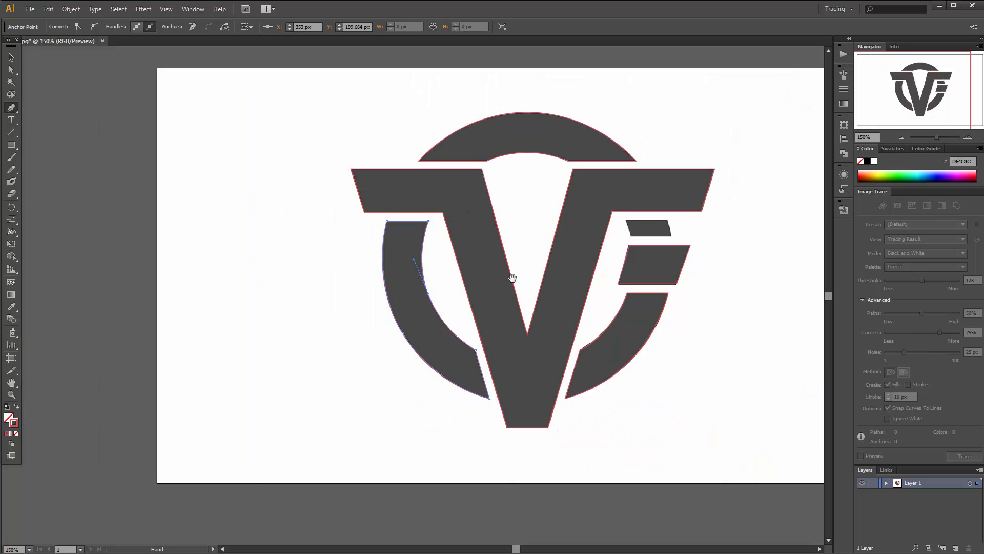
{"action": "left_click_drag", "start_coordinate": [512, 278], "coordinate": [435, 283]}
{"action": "key", "text": "ctrl+shift+a"}
{"action": "key", "text": "ctrl+y"}
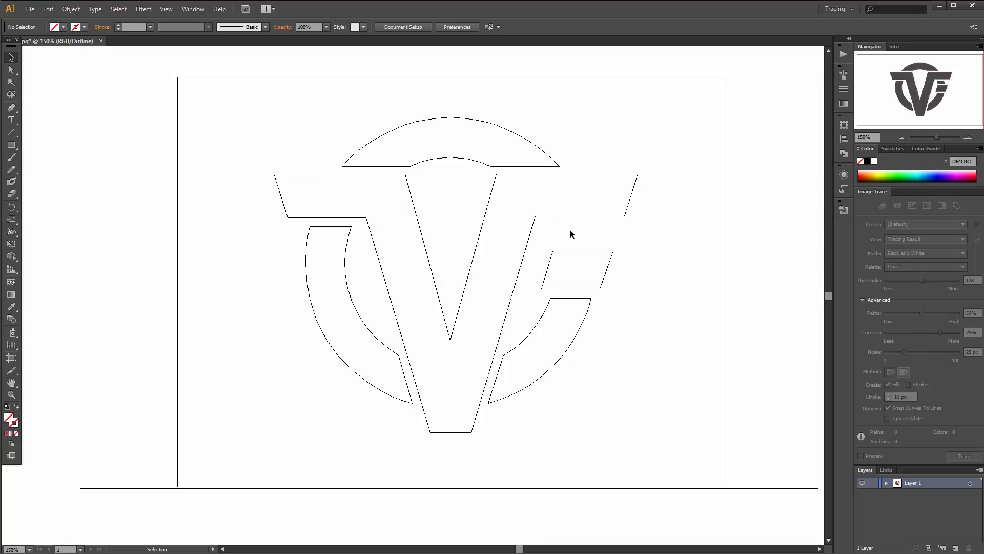
{"action": "key", "text": "ctrl+y"}
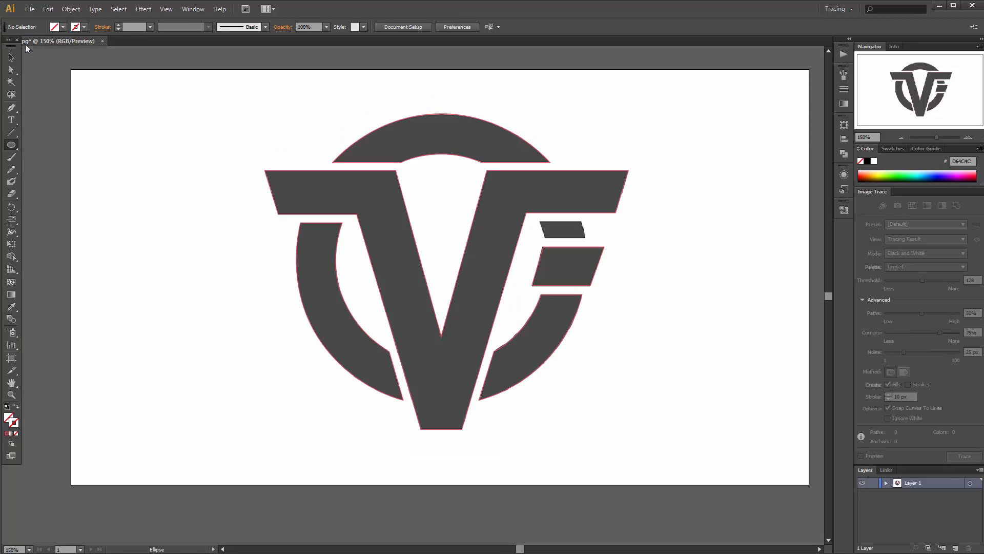
Save the document as an Adobe Illustrator file named vf logo trace in the epic film logo folder
{"action": "left_click", "coordinate": [29, 9]}
{"action": "left_click", "coordinate": [40, 97]}
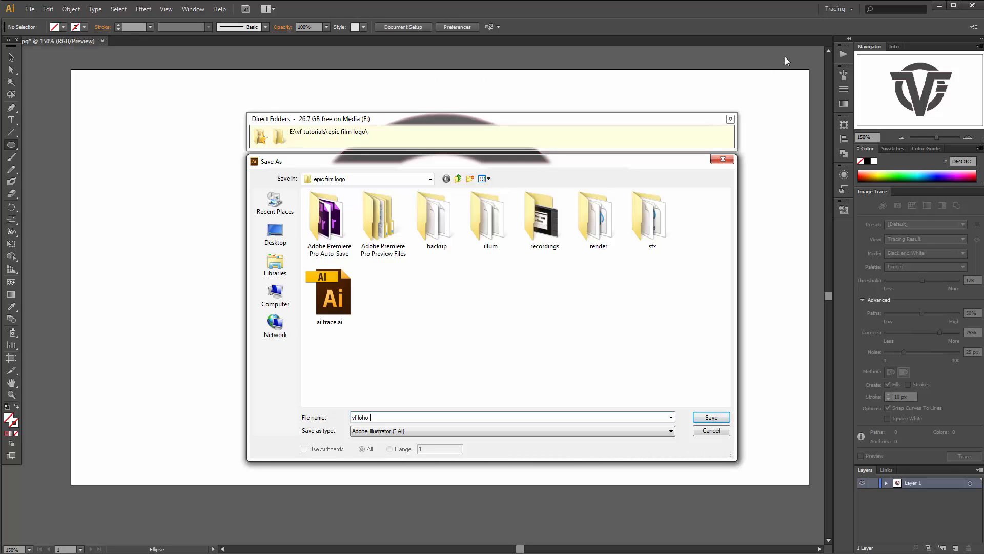
{"action": "type", "text": "vf logo trace"}
{"action": "key", "text": "Return"}
{"action": "left_click", "coordinate": [710, 418]}
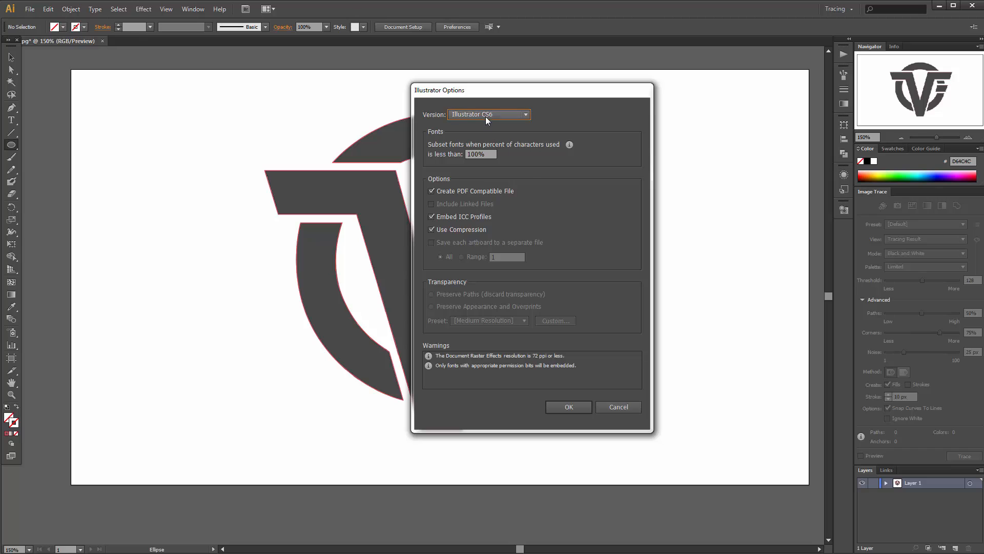
Set the saved file's version to the legacy Illustrator 8 format and accept the save in the older format
{"action": "left_click", "coordinate": [484, 115]}
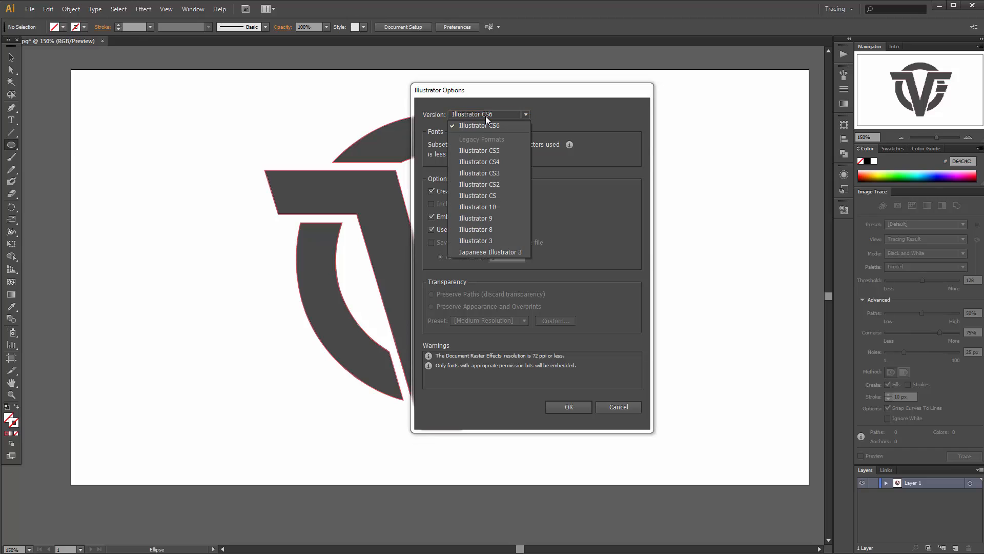
{"action": "left_click", "coordinate": [475, 230]}
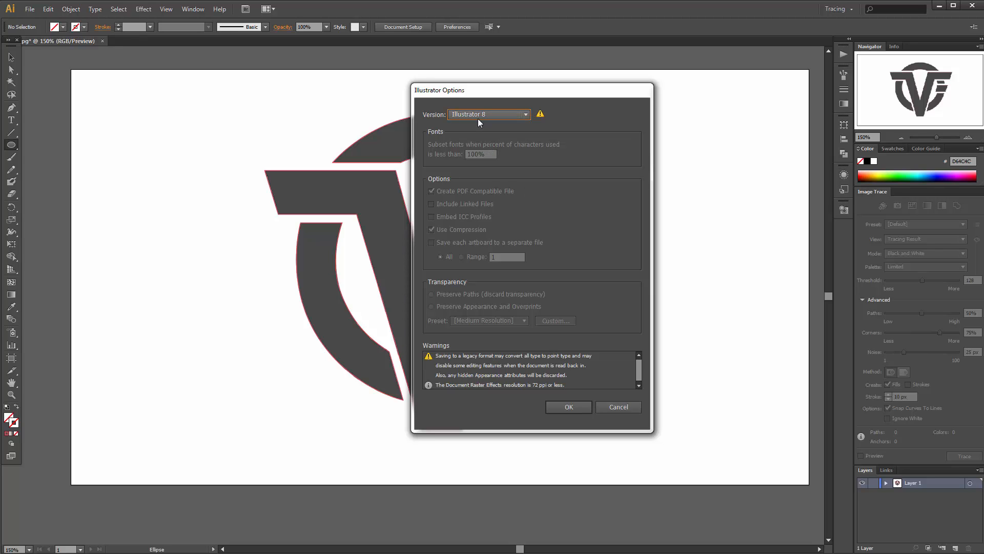
{"action": "left_click", "coordinate": [569, 407]}
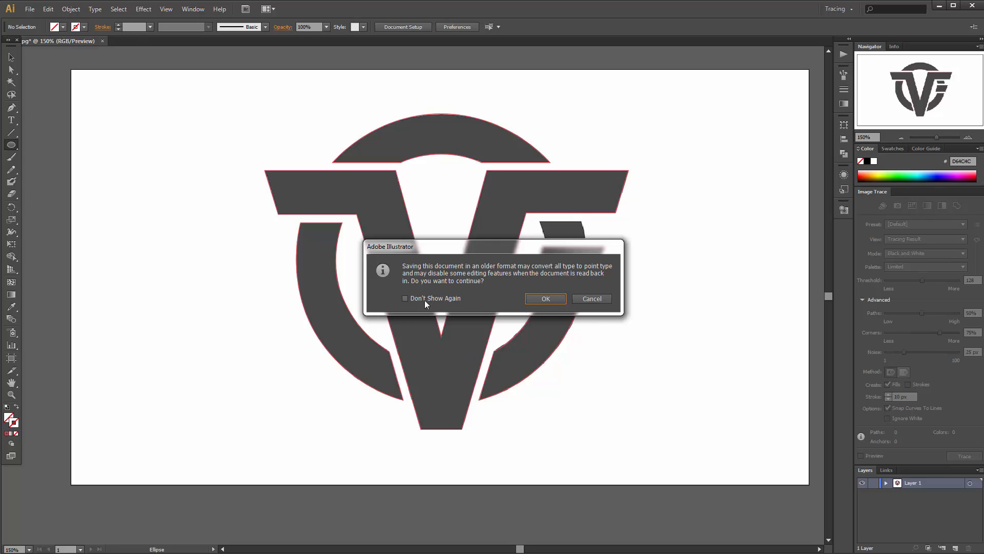
{"action": "left_click", "coordinate": [550, 300]}
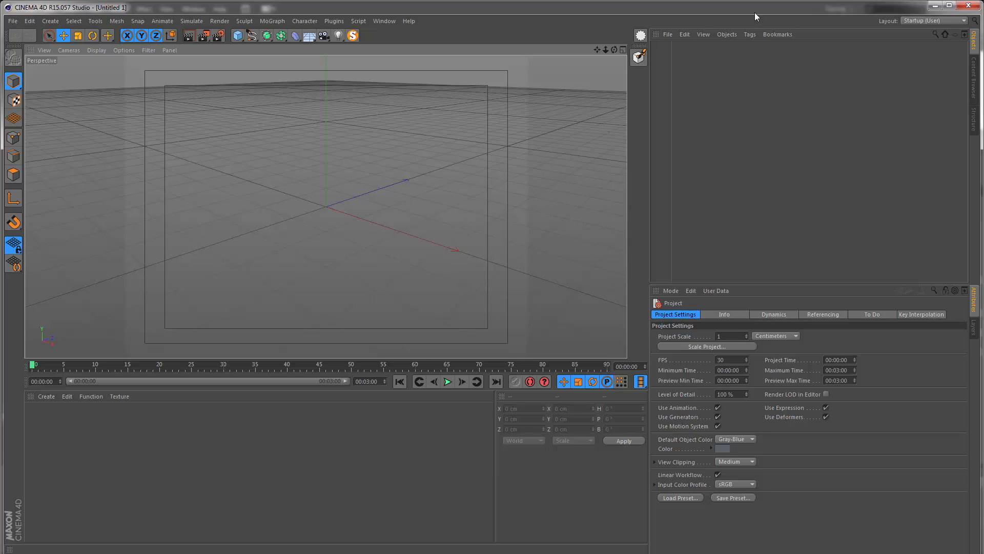
Switch to Cinema 4D and merge vf logo trace.ai into the empty scene with the default Illustrator import settings
{"action": "left_click", "coordinate": [666, 34]}
{"action": "left_click", "coordinate": [684, 45]}
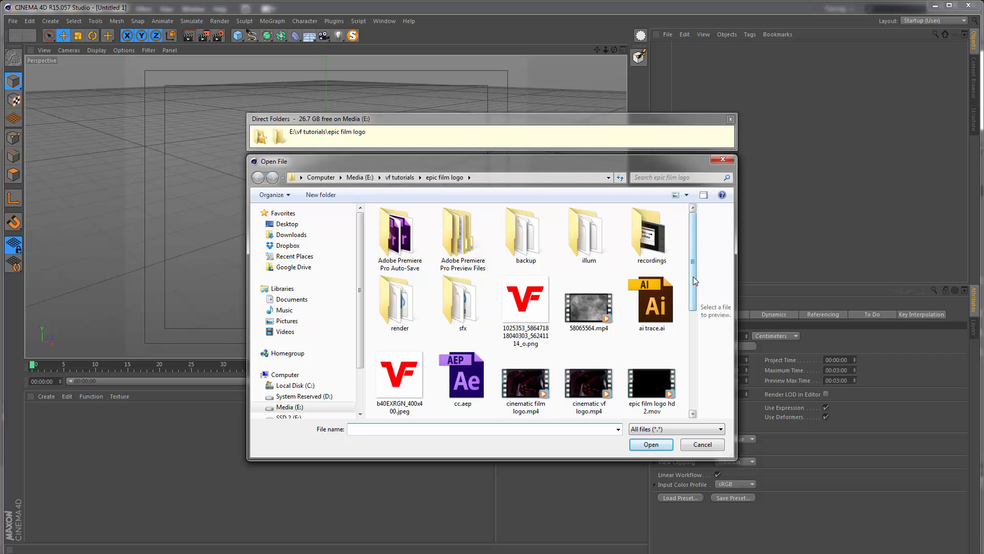
{"action": "scroll", "coordinate": [682, 333], "scroll_direction": "down", "scroll_amount": 5}
{"action": "left_click", "coordinate": [645, 393]}
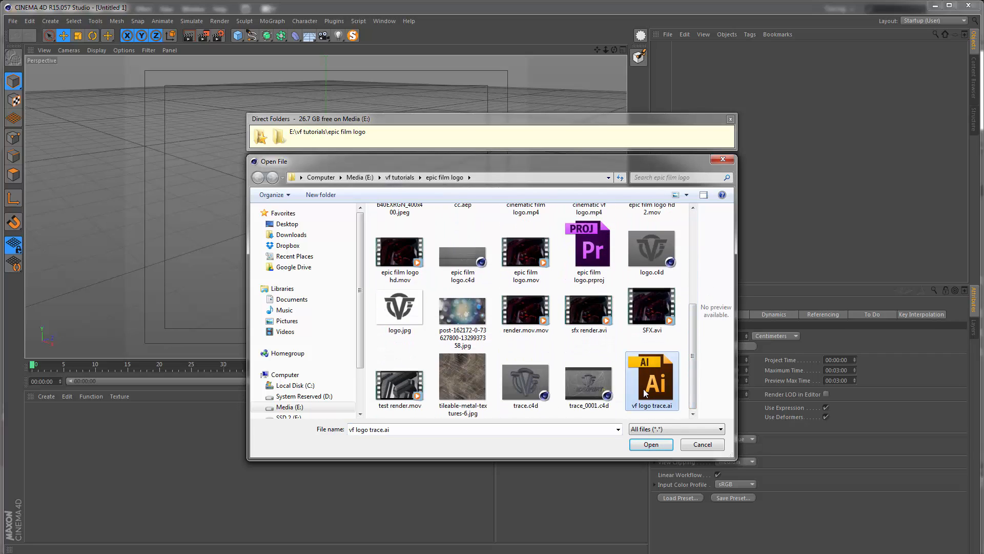
{"action": "left_click", "coordinate": [646, 445]}
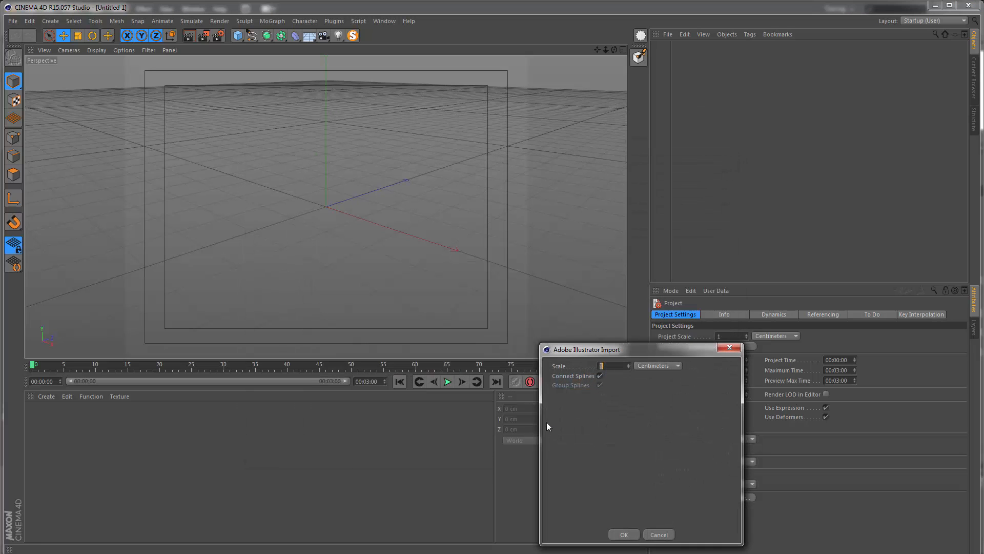
{"action": "left_click_drag", "start_coordinate": [587, 352], "coordinate": [442, 174]}
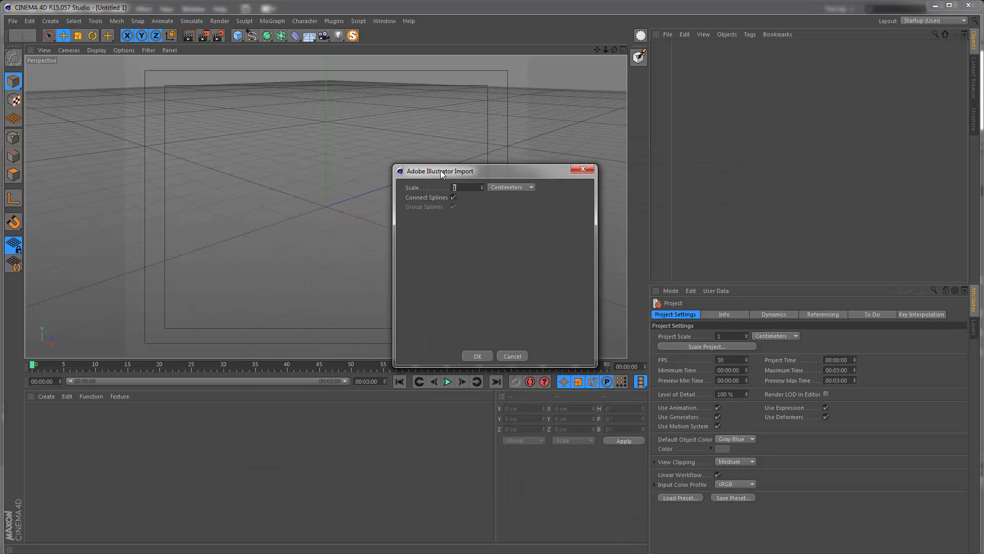
{"action": "left_click", "coordinate": [477, 356]}
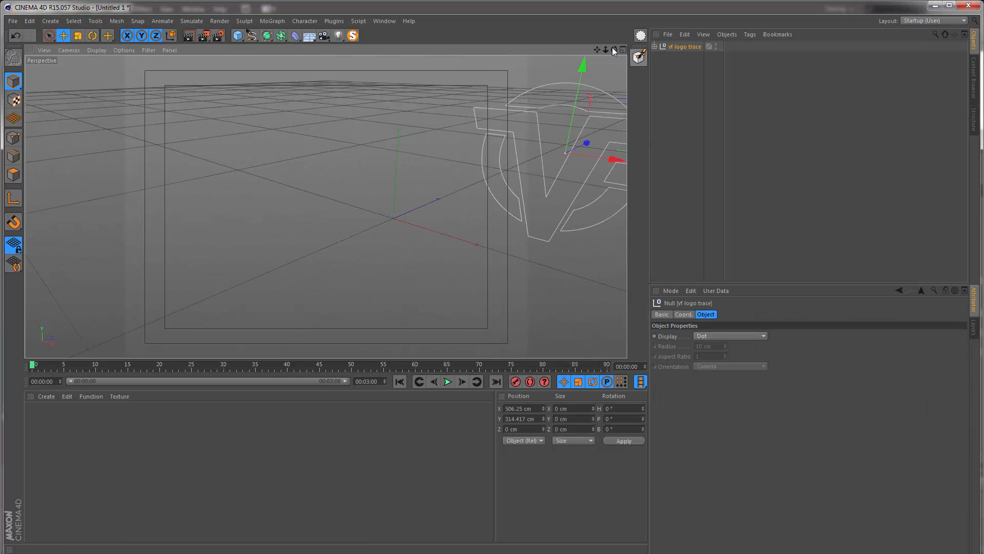
Expand the imported vf logo trace group and select all its splines, Path 1 to Path 5
{"action": "mouse_move", "coordinate": [596, 50]}
{"action": "left_mouse_down"}
{"action": "mouse_move", "coordinate": [518, 77]}
{"action": "mouse_move", "coordinate": [595, 51]}
{"action": "left_mouse_up"}
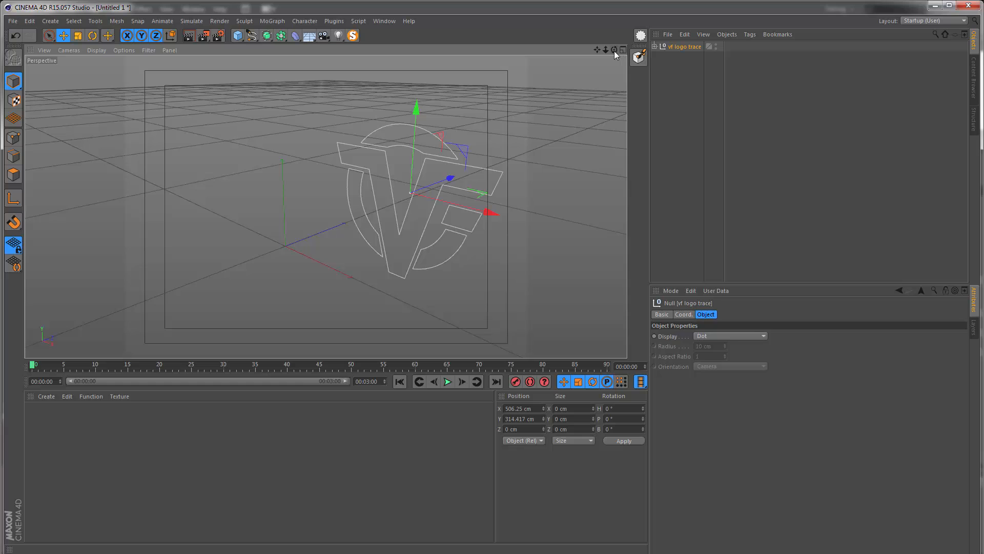
{"action": "left_click_drag", "start_coordinate": [614, 50], "coordinate": [533, 50]}
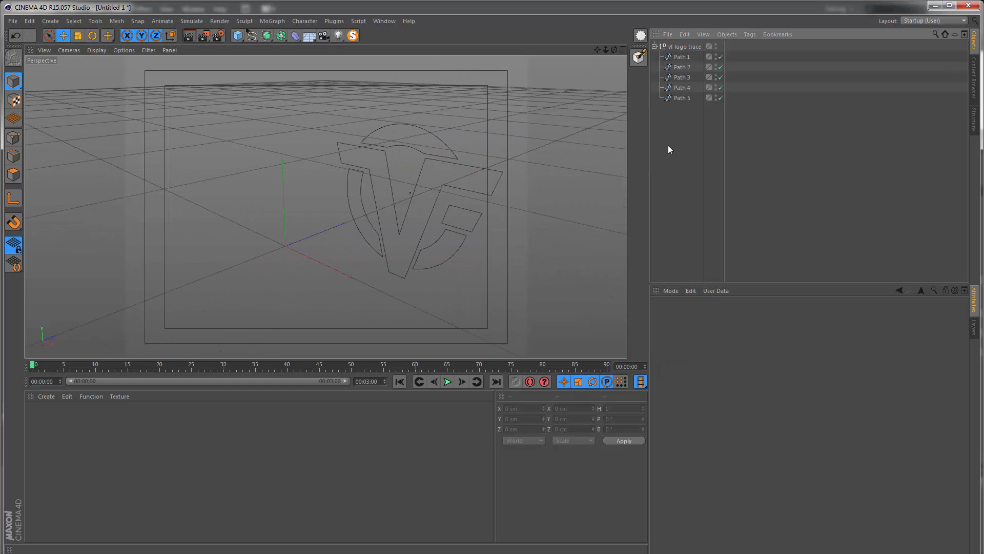
{"action": "left_click_drag", "start_coordinate": [669, 138], "coordinate": [675, 55]}
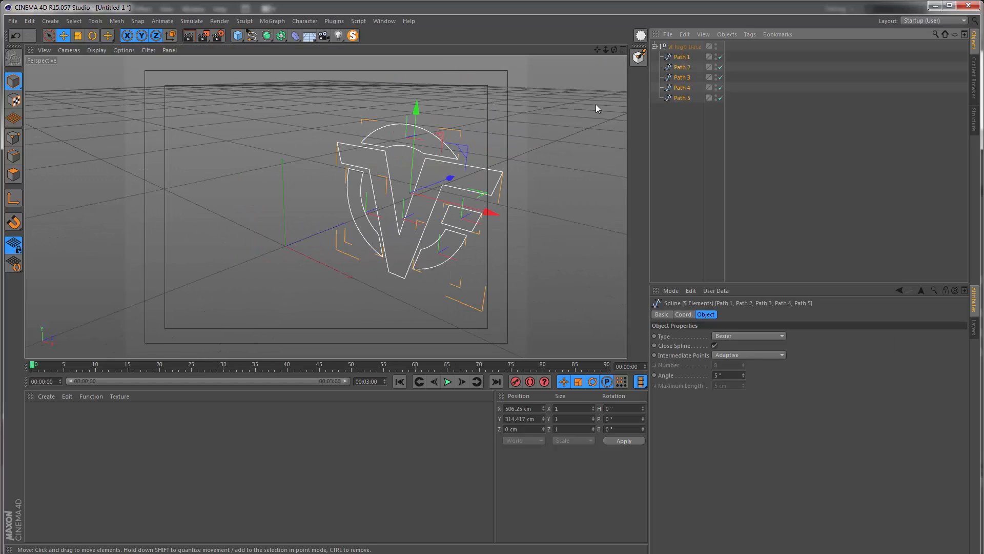
Switch to point editing and select every point of the five logo splines
{"action": "scroll", "coordinate": [396, 180], "scroll_direction": "up", "scroll_amount": 3}
{"action": "left_click_drag", "start_coordinate": [395, 180], "coordinate": [385, 228]}
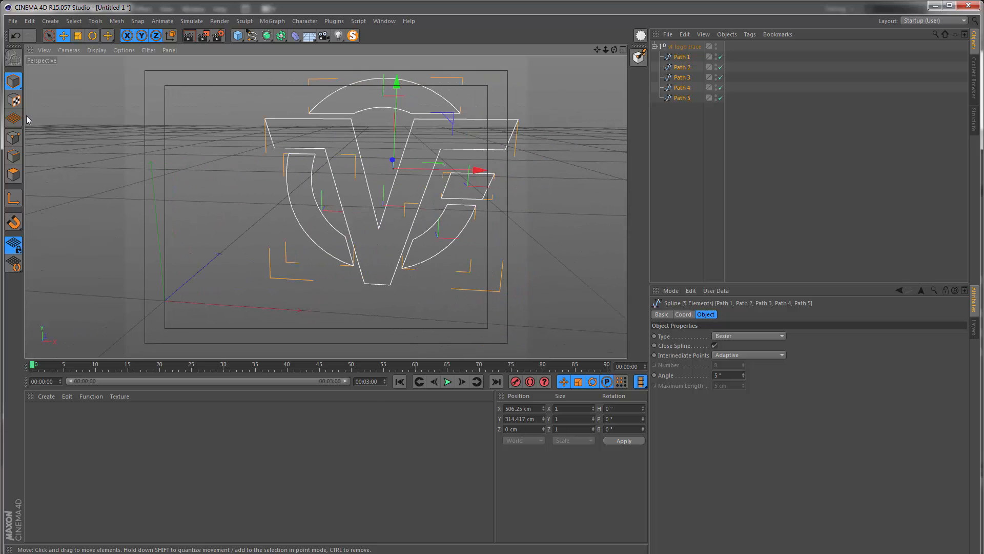
{"action": "left_click", "coordinate": [14, 137]}
{"action": "left_click_drag", "start_coordinate": [290, 184], "coordinate": [343, 162]}
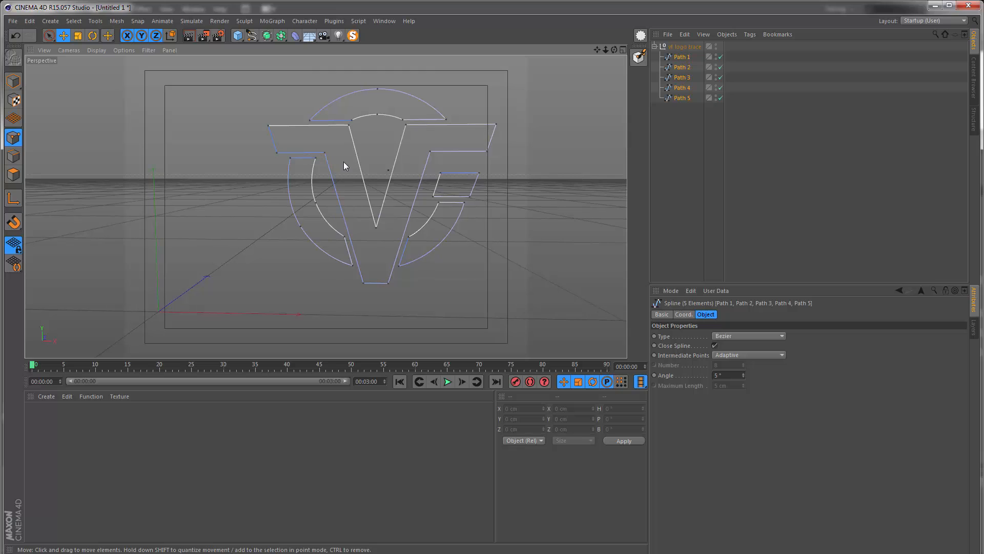
{"action": "key", "text": "ctrl+a"}
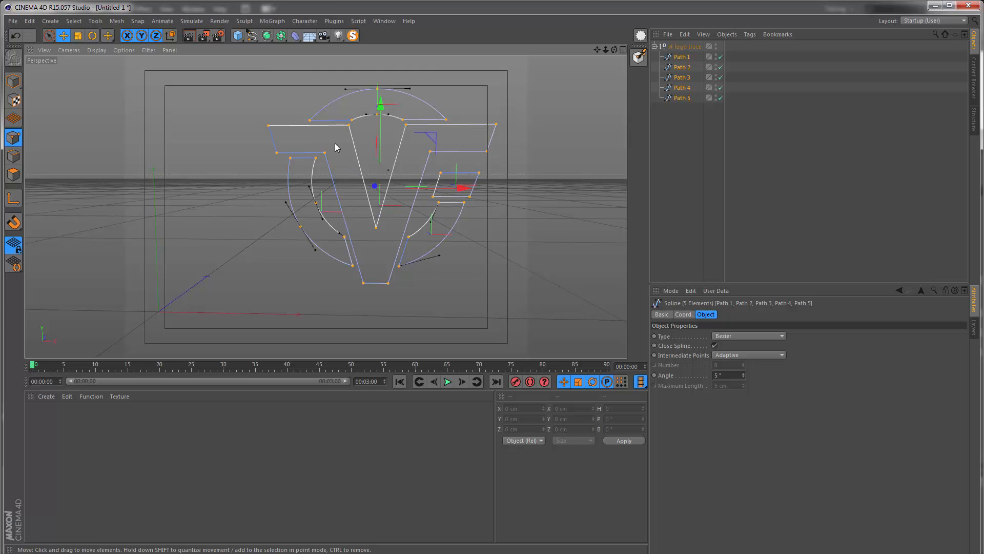